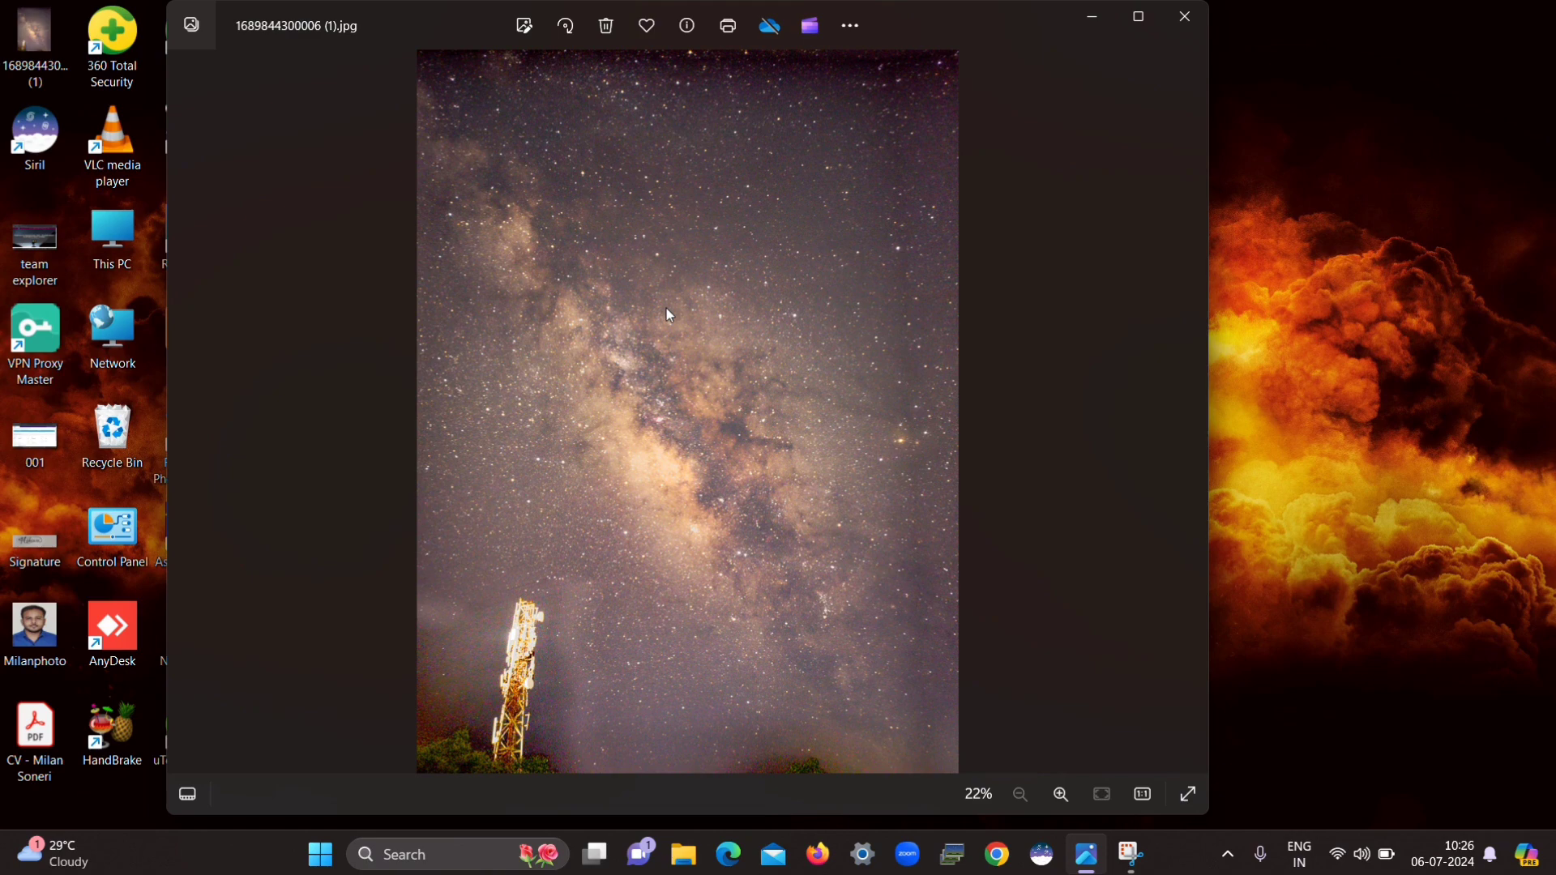
# Minimize the photo, switch to Chrome, search for "siril software" and open the siril.org website
pyautogui.click(1082, 31)
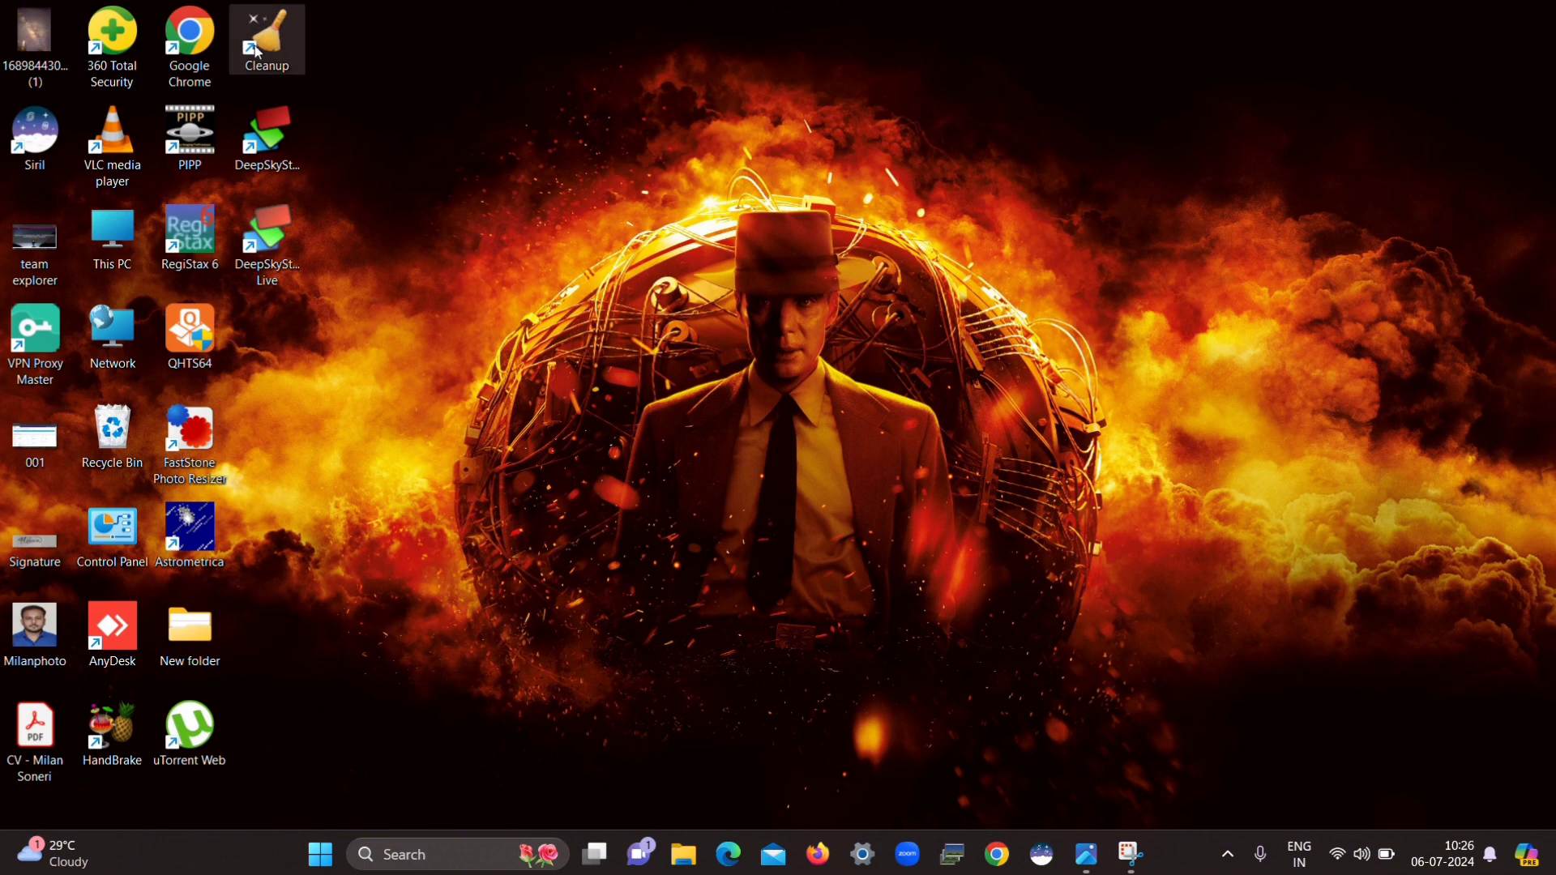
pyautogui.doubleClick(185, 45)
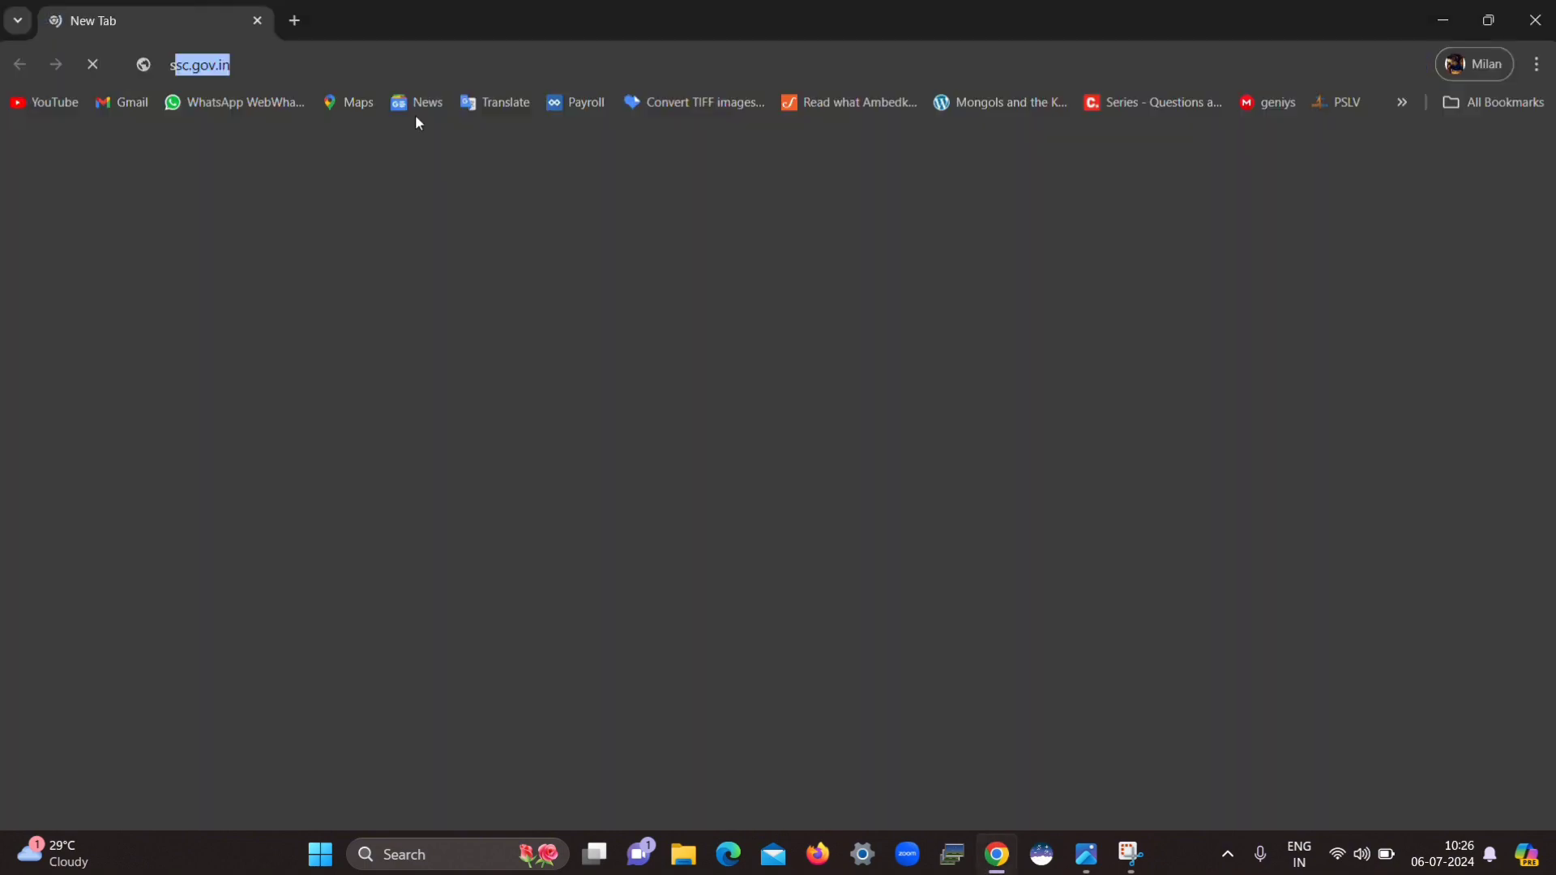
pyautogui.write('siril')
pyautogui.press('Return')
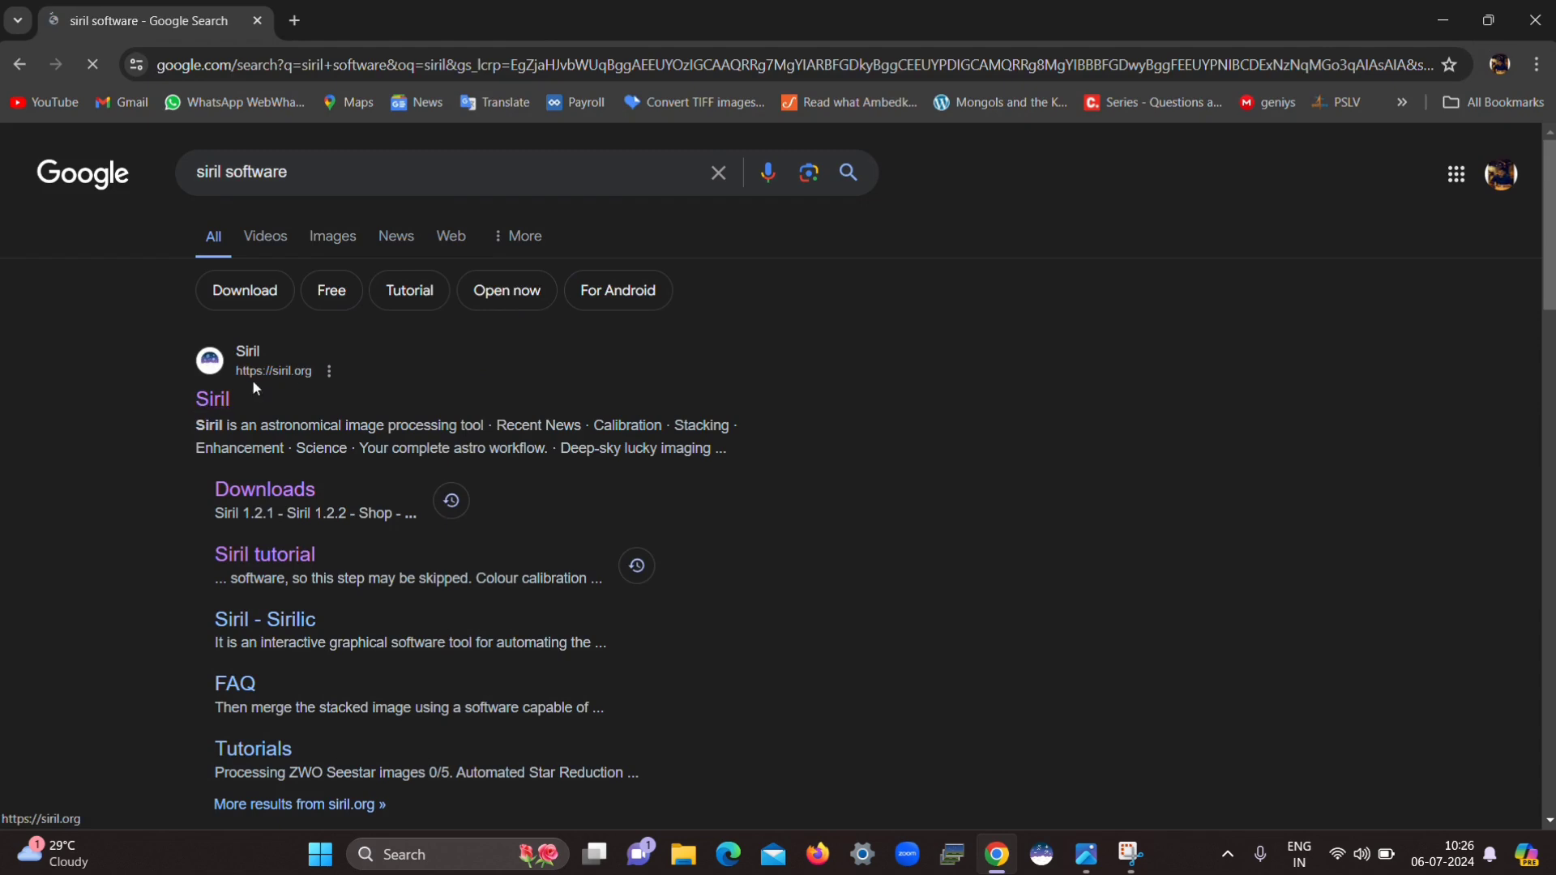
pyautogui.click(230, 391)
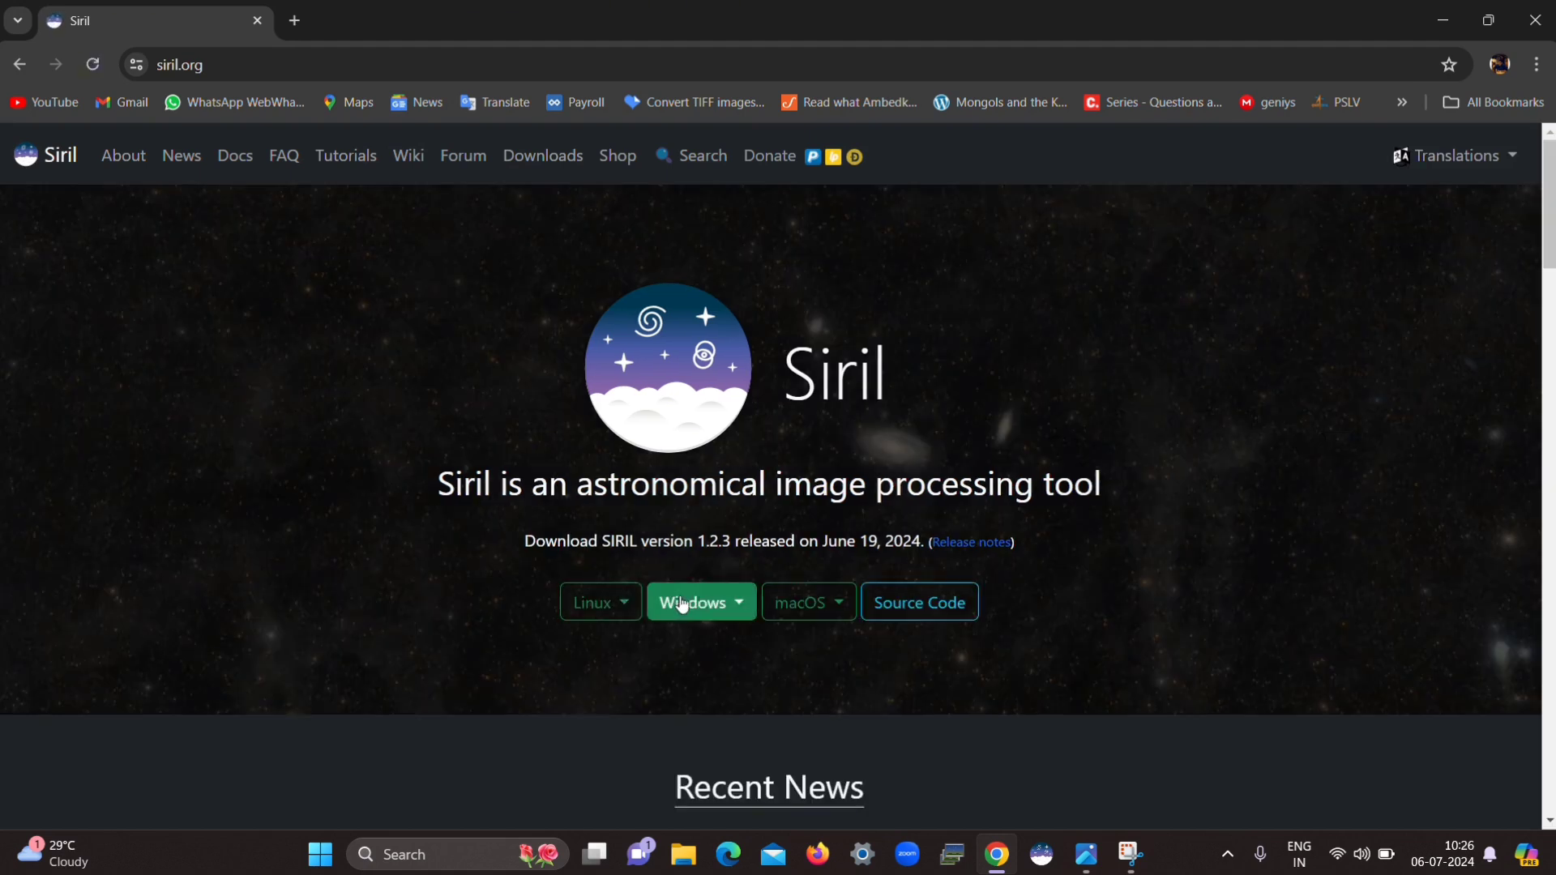
# Examine the Windows download options and recent release news on the Siril homepage, and return to the search results
pyautogui.click(734, 615)
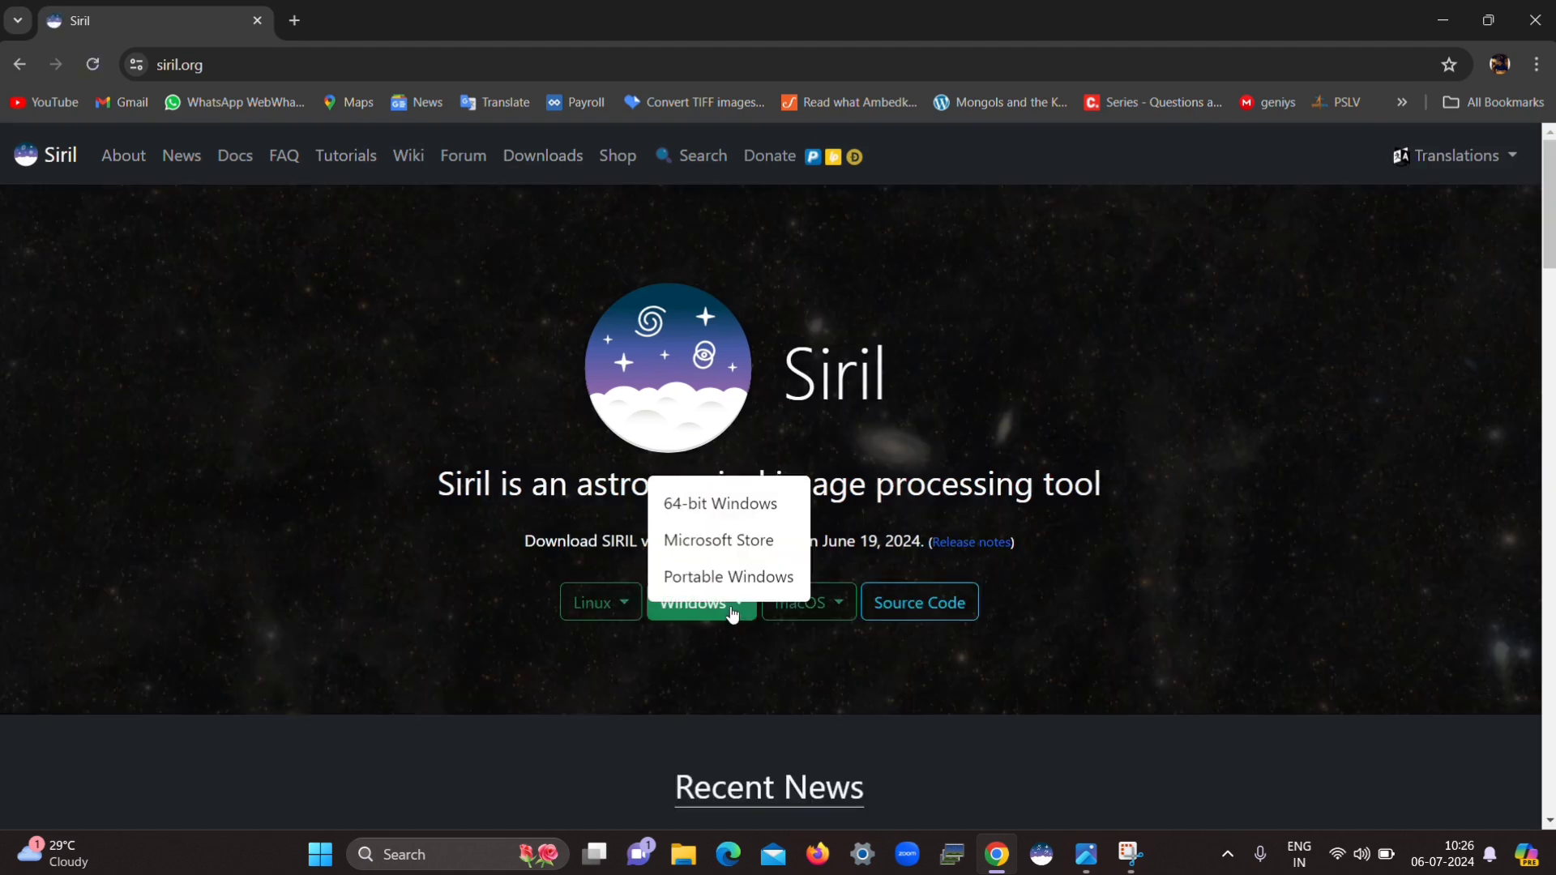
pyautogui.scroll(-1, 1005, 369)
pyautogui.scroll(-1, 1014, 360)
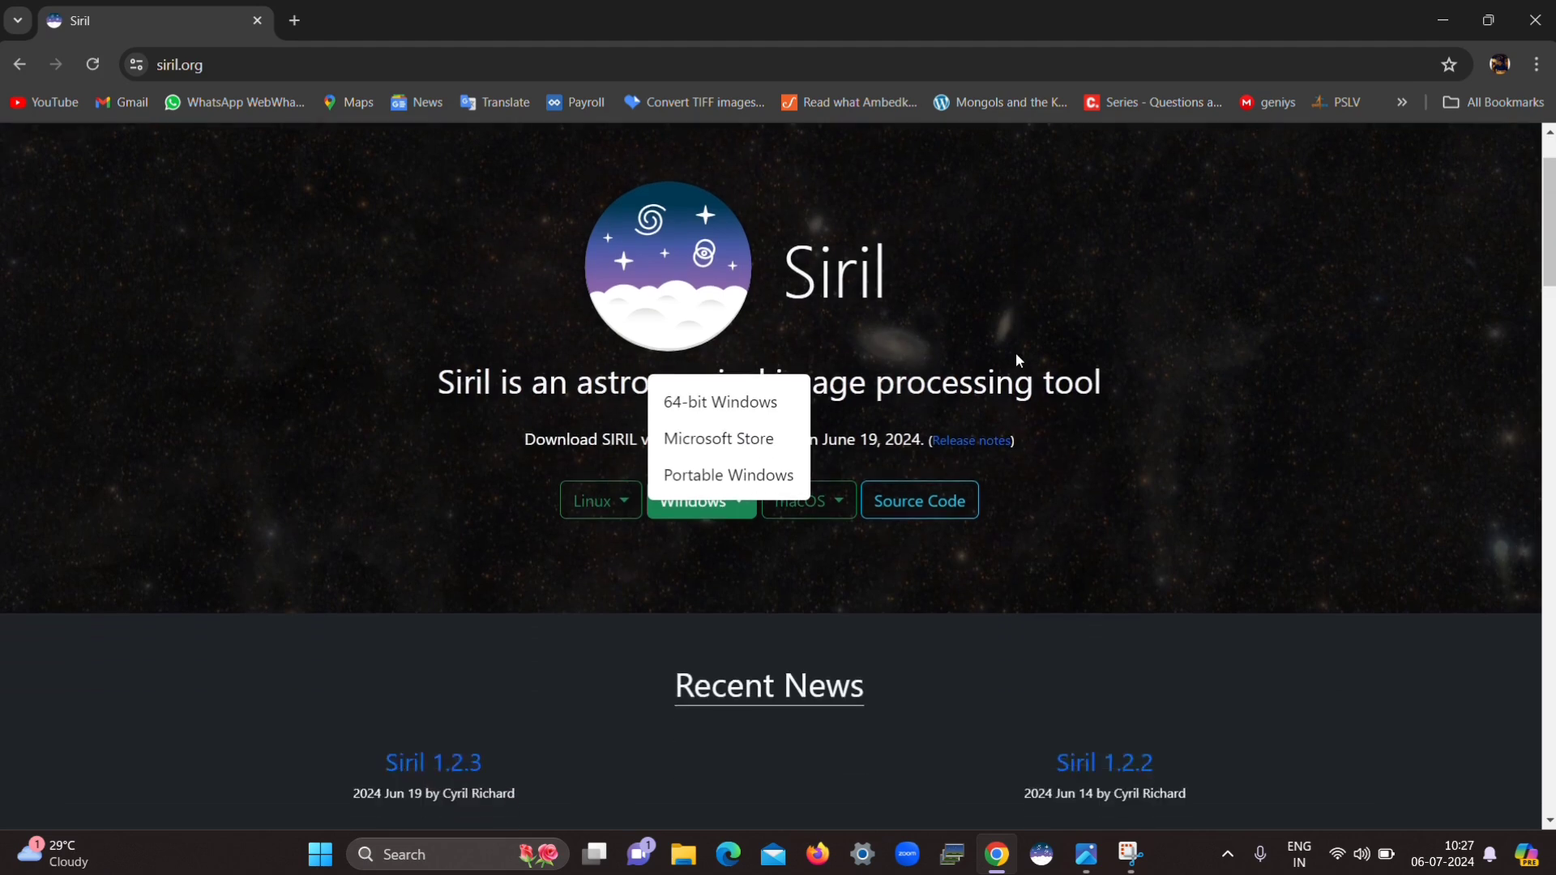
pyautogui.click(834, 439)
pyautogui.scroll(-1, 833, 439)
pyautogui.scroll(-3, 833, 440)
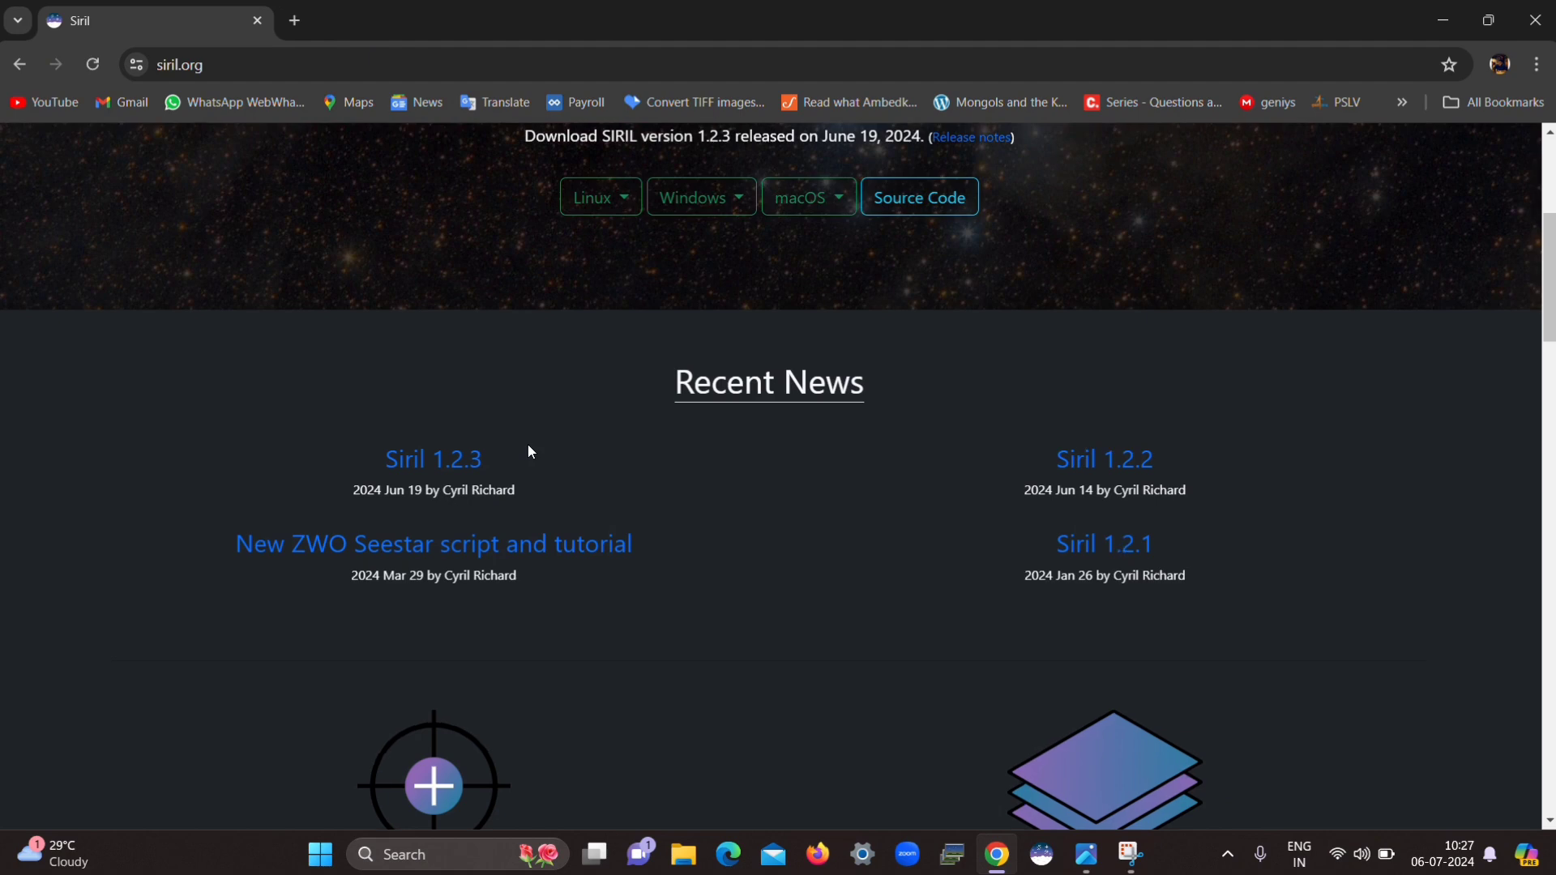
pyautogui.scroll(1, 528, 446)
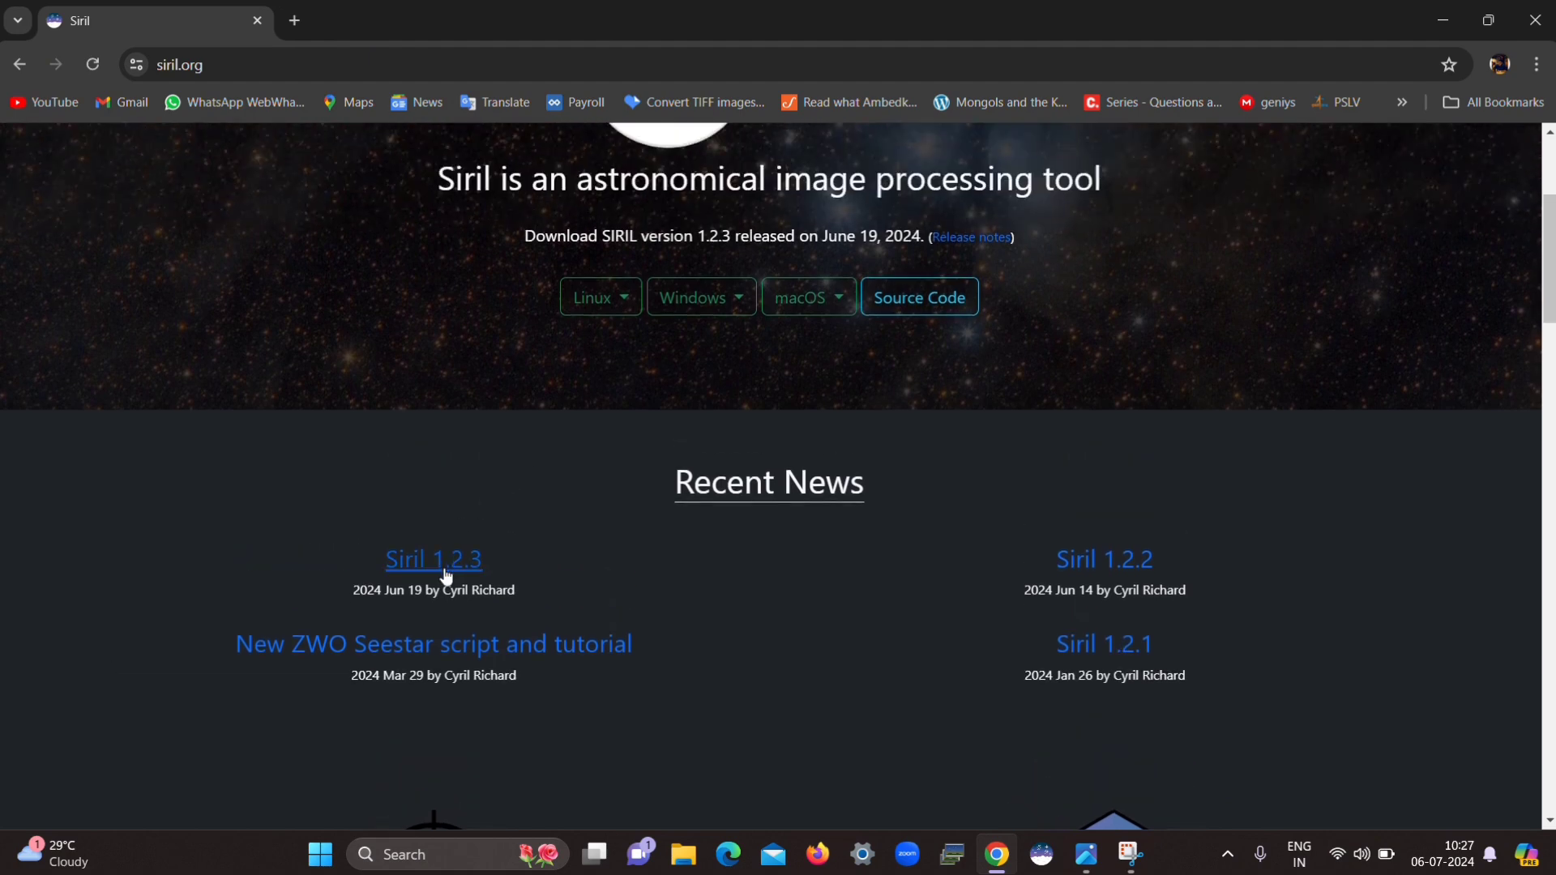
pyautogui.click(20, 65)
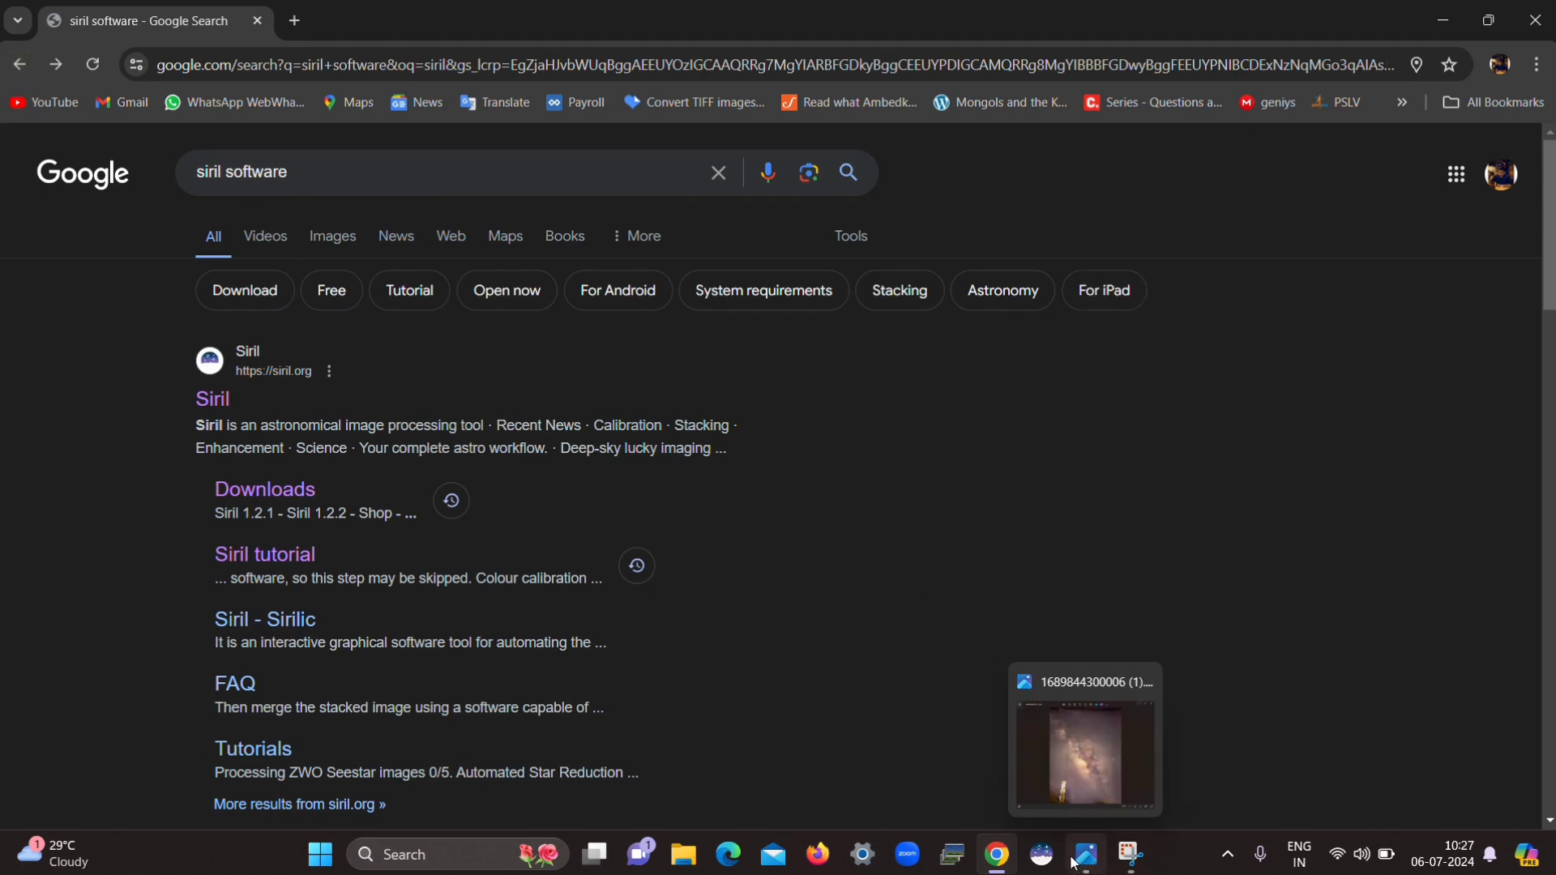
# Launch Siril, and load the StarNet official page at starnetastro.com in the browser
pyautogui.click(1042, 853)
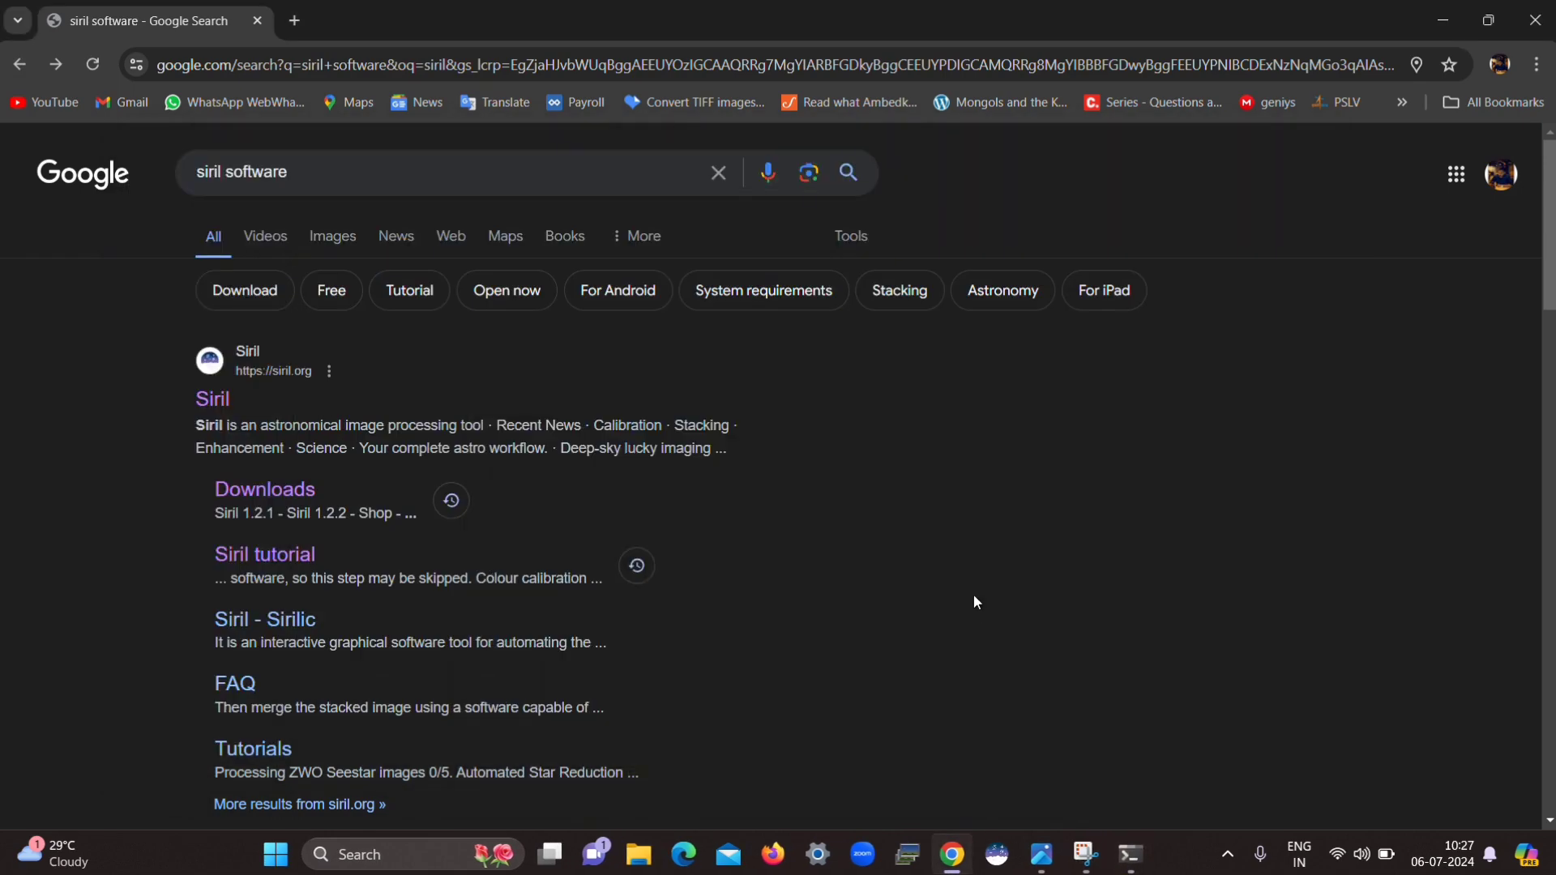
pyautogui.click(492, 53)
pyautogui.write('star')
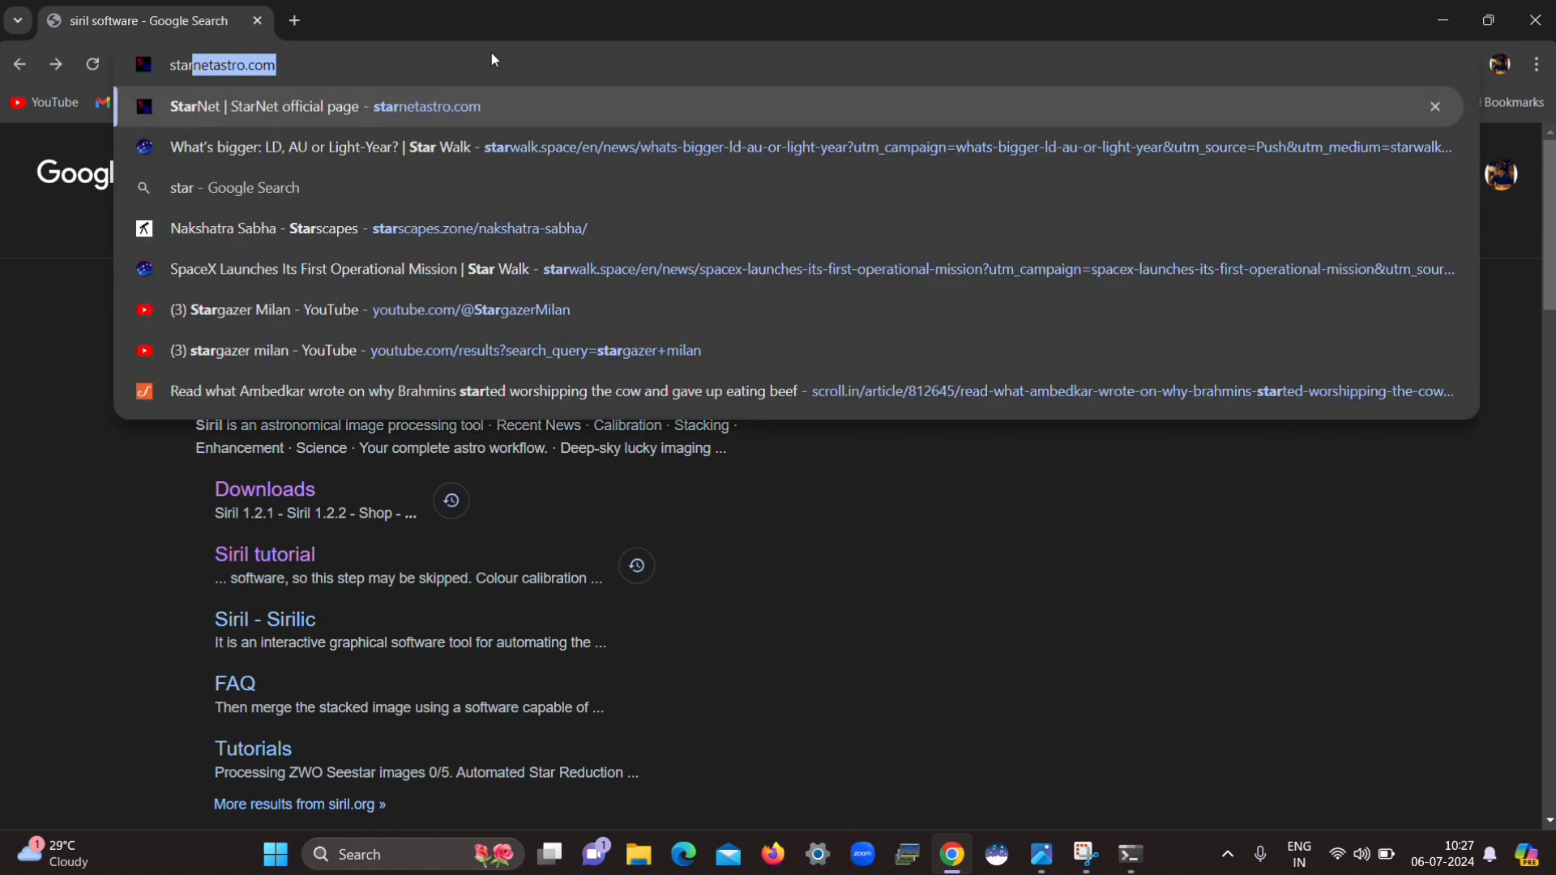
pyautogui.write('netastro')
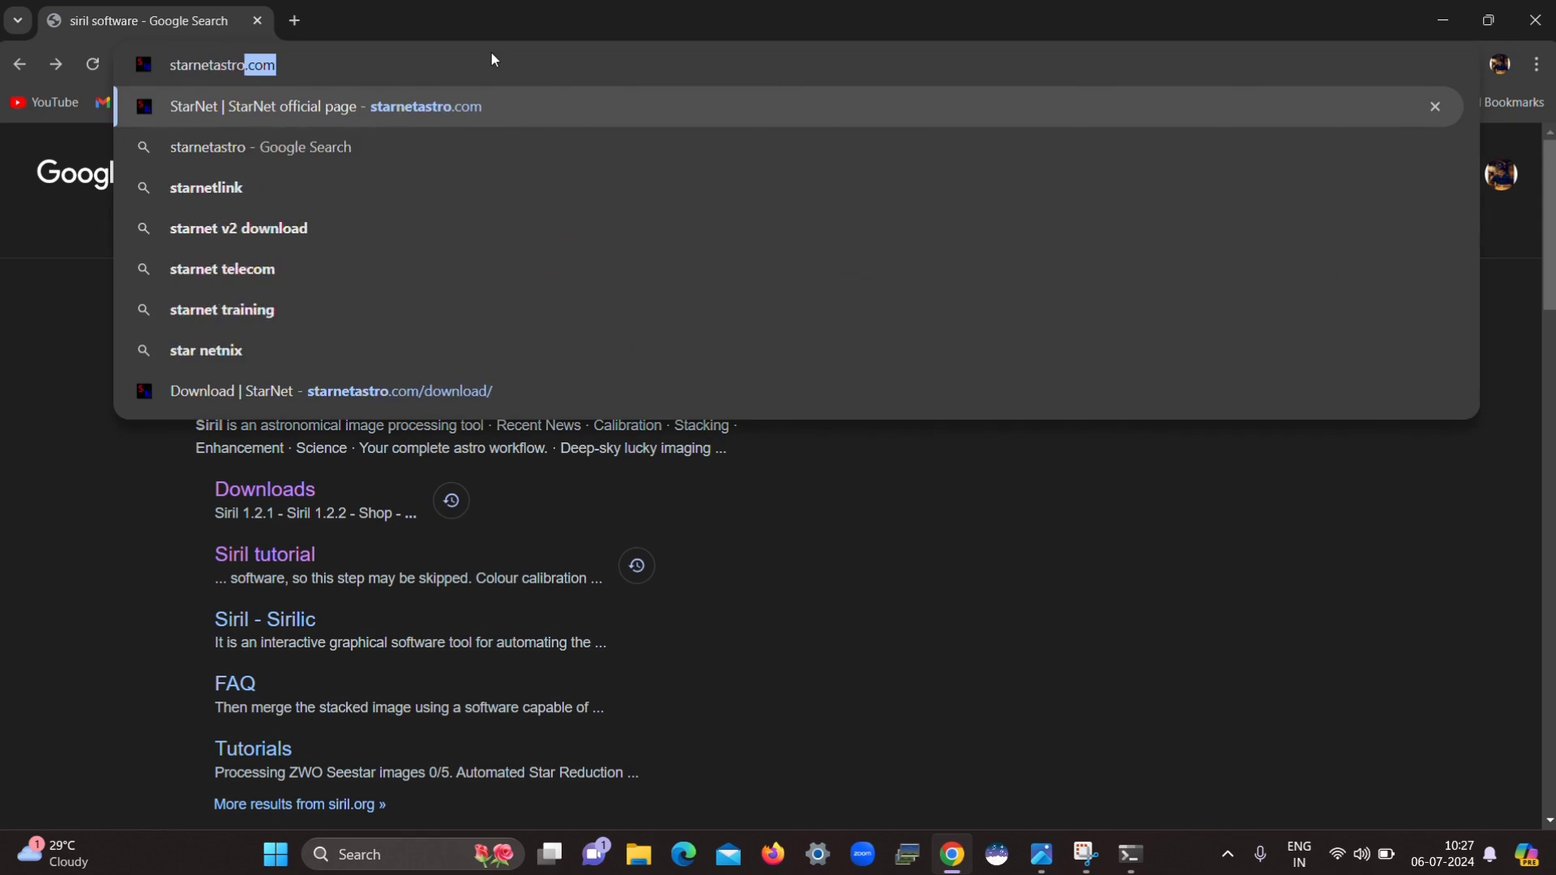
pyautogui.write(',com')
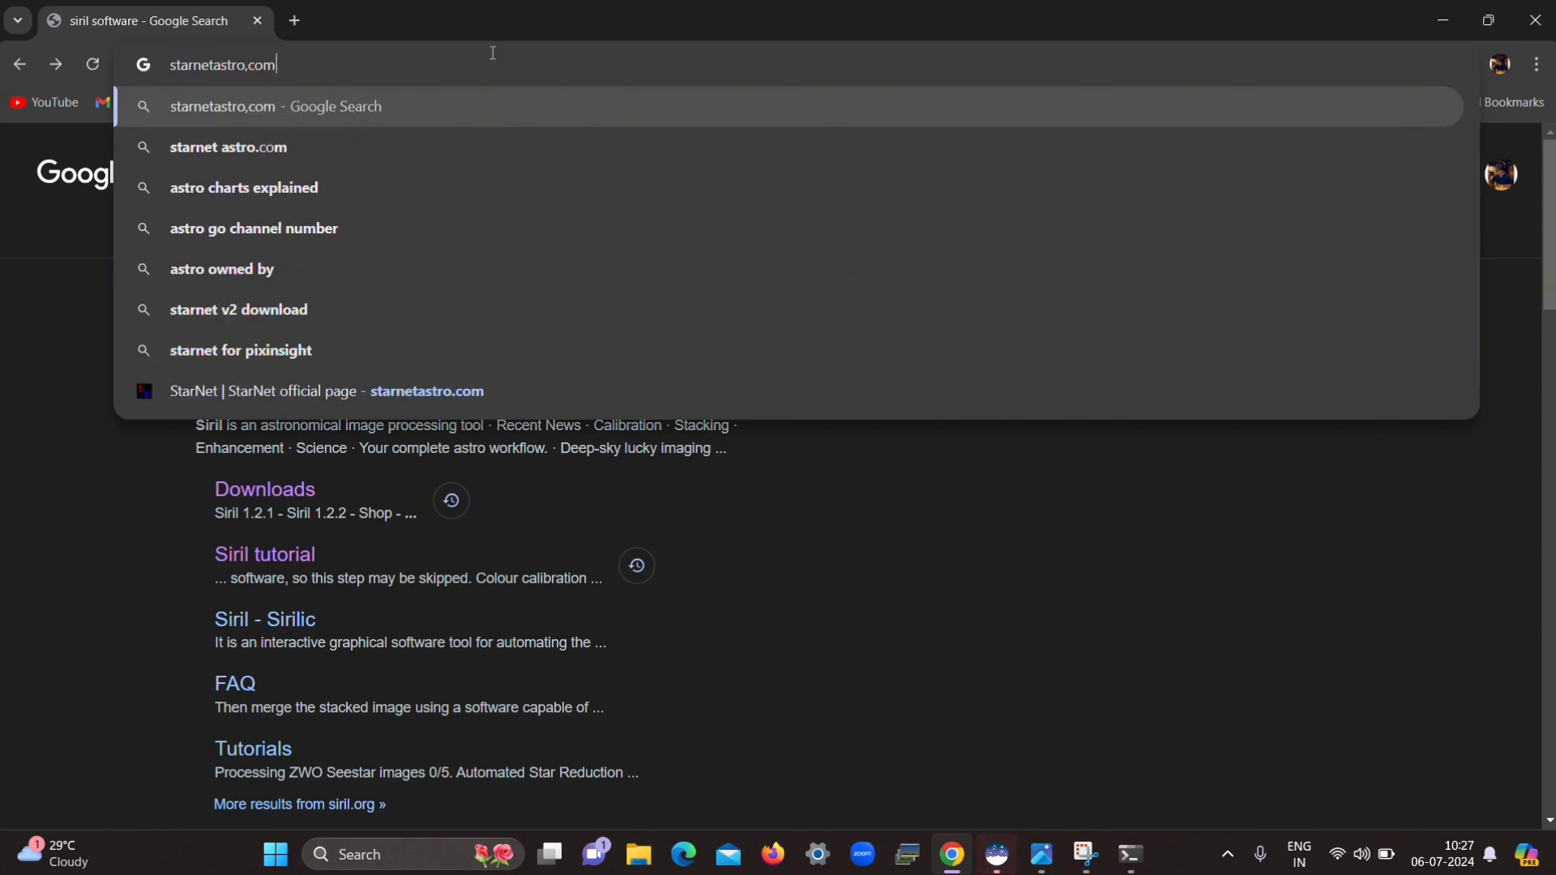
pyautogui.press('BackSpace')
pyautogui.press('BackSpace')
pyautogui.press('BackSpace')
pyautogui.press('BackSpace')
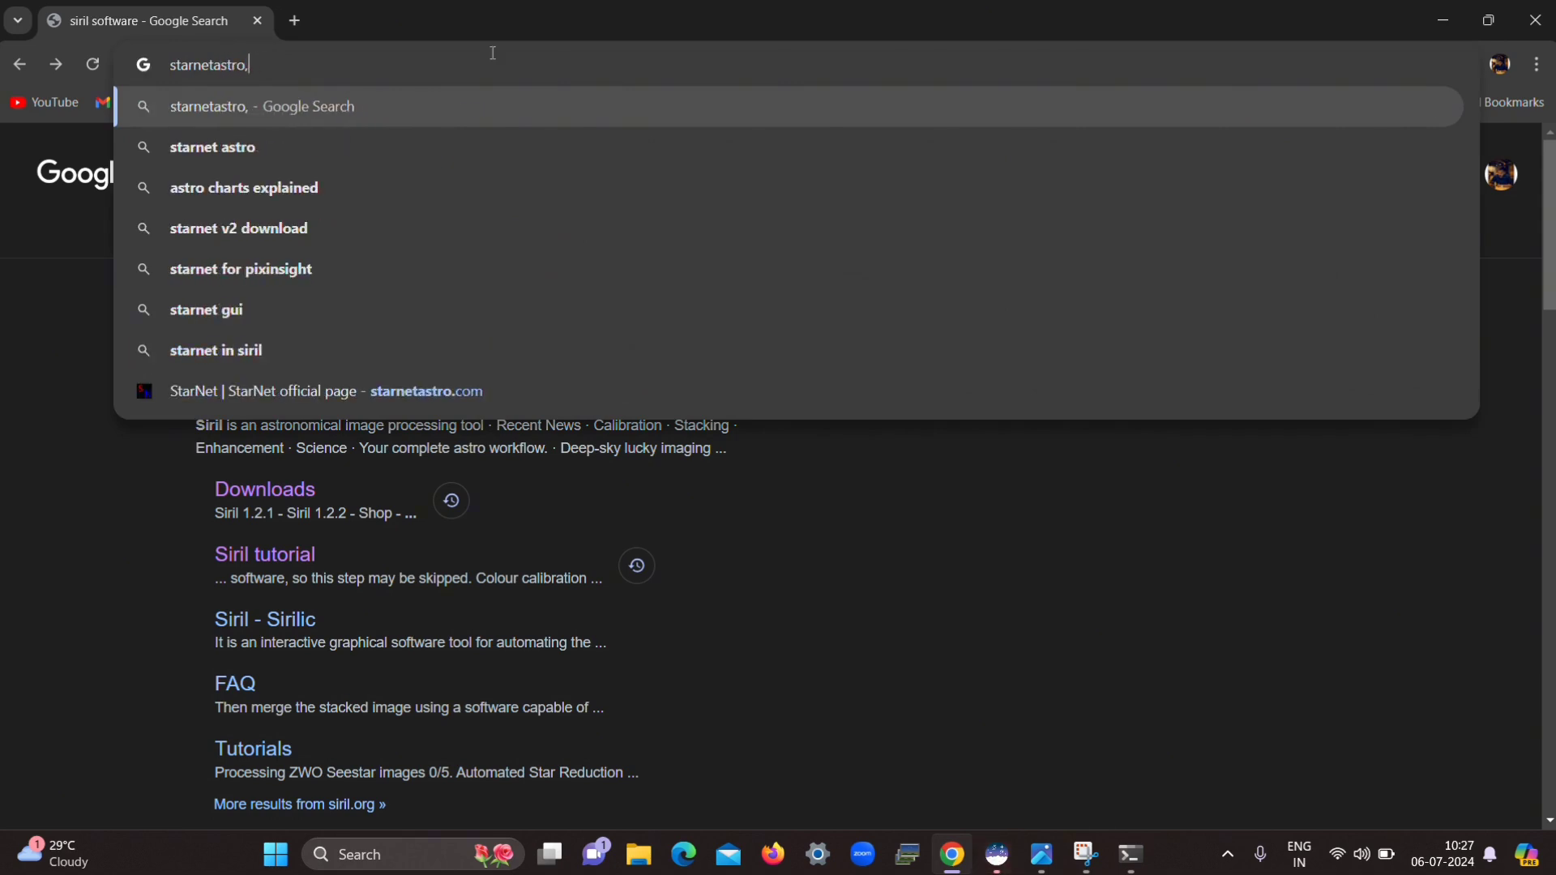
pyautogui.write('.com')
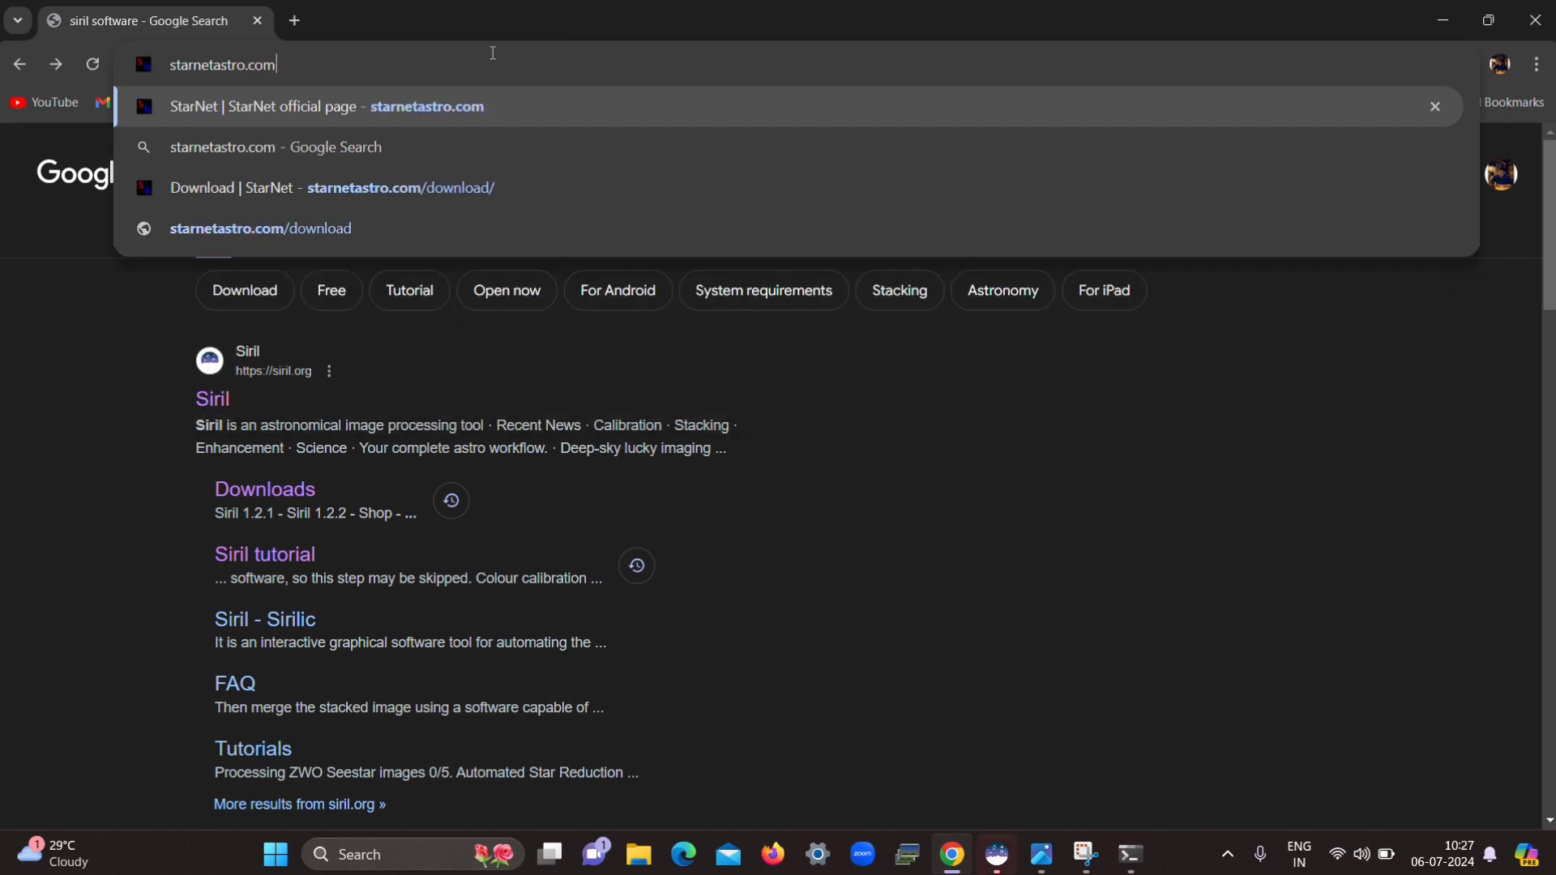
pyautogui.press('Return')
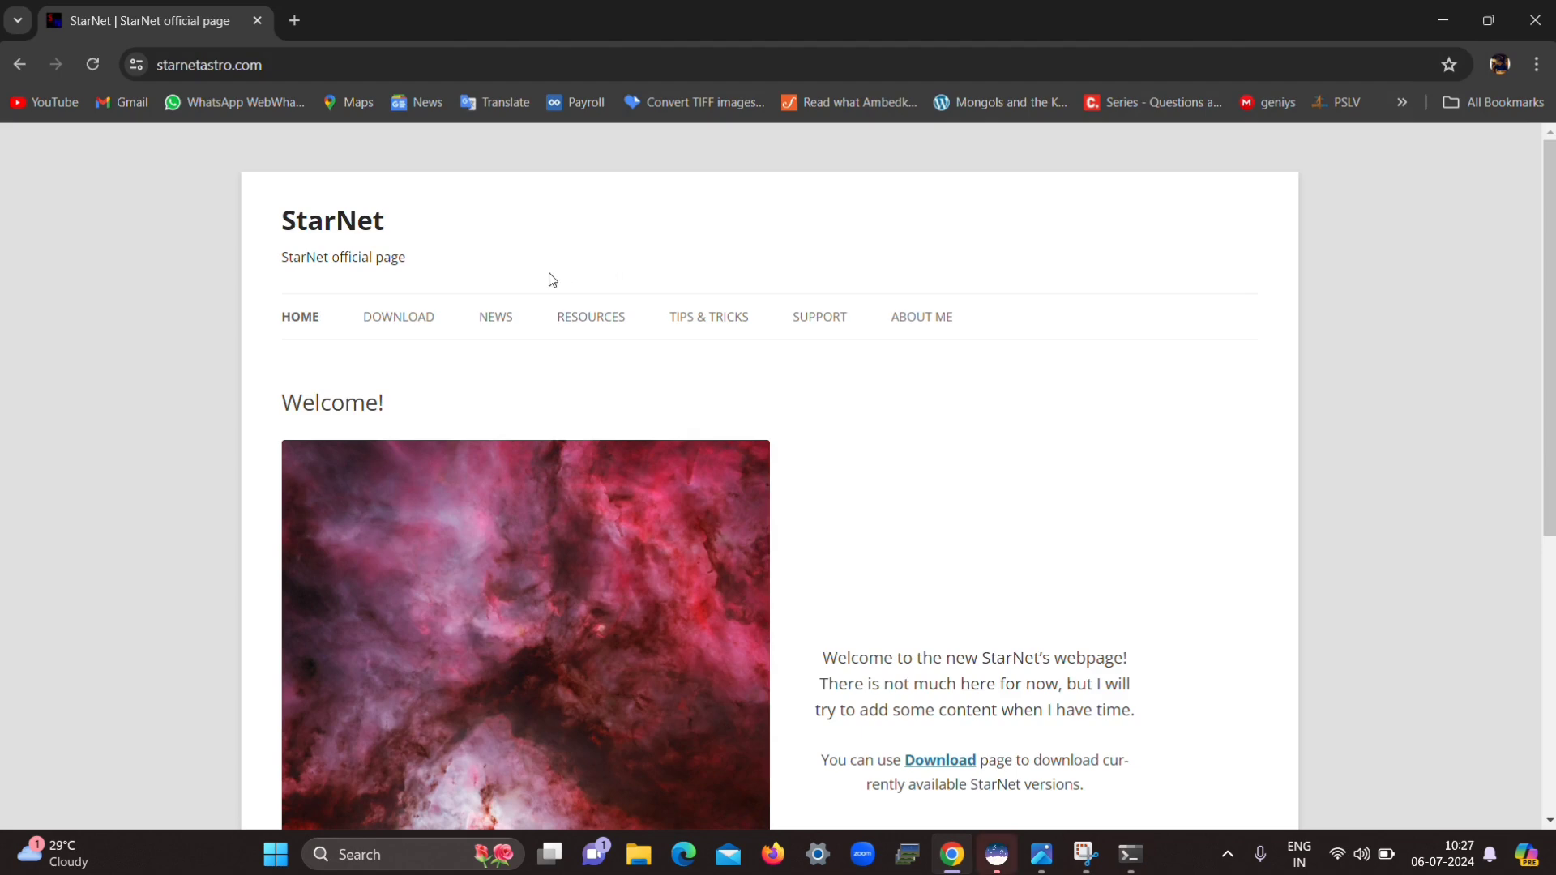
# Open StarNet's download page and locate the Windows file StarNetv2CLI_Win.zip under Command Line Tool (v2.0.0)
pyautogui.click(396, 324)
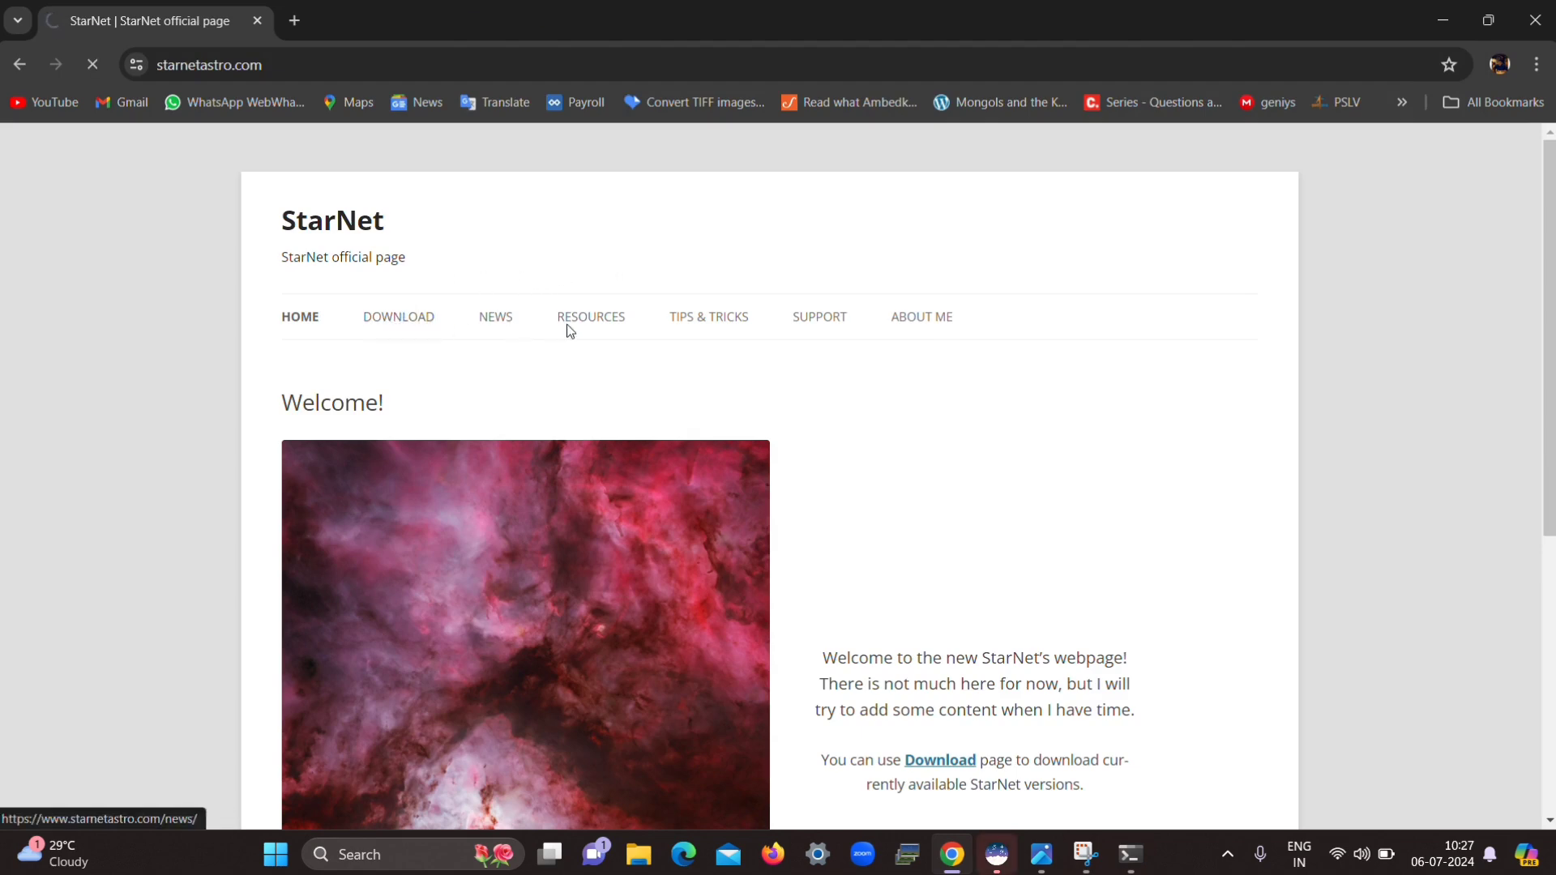
pyautogui.scroll(-8, 847, 448)
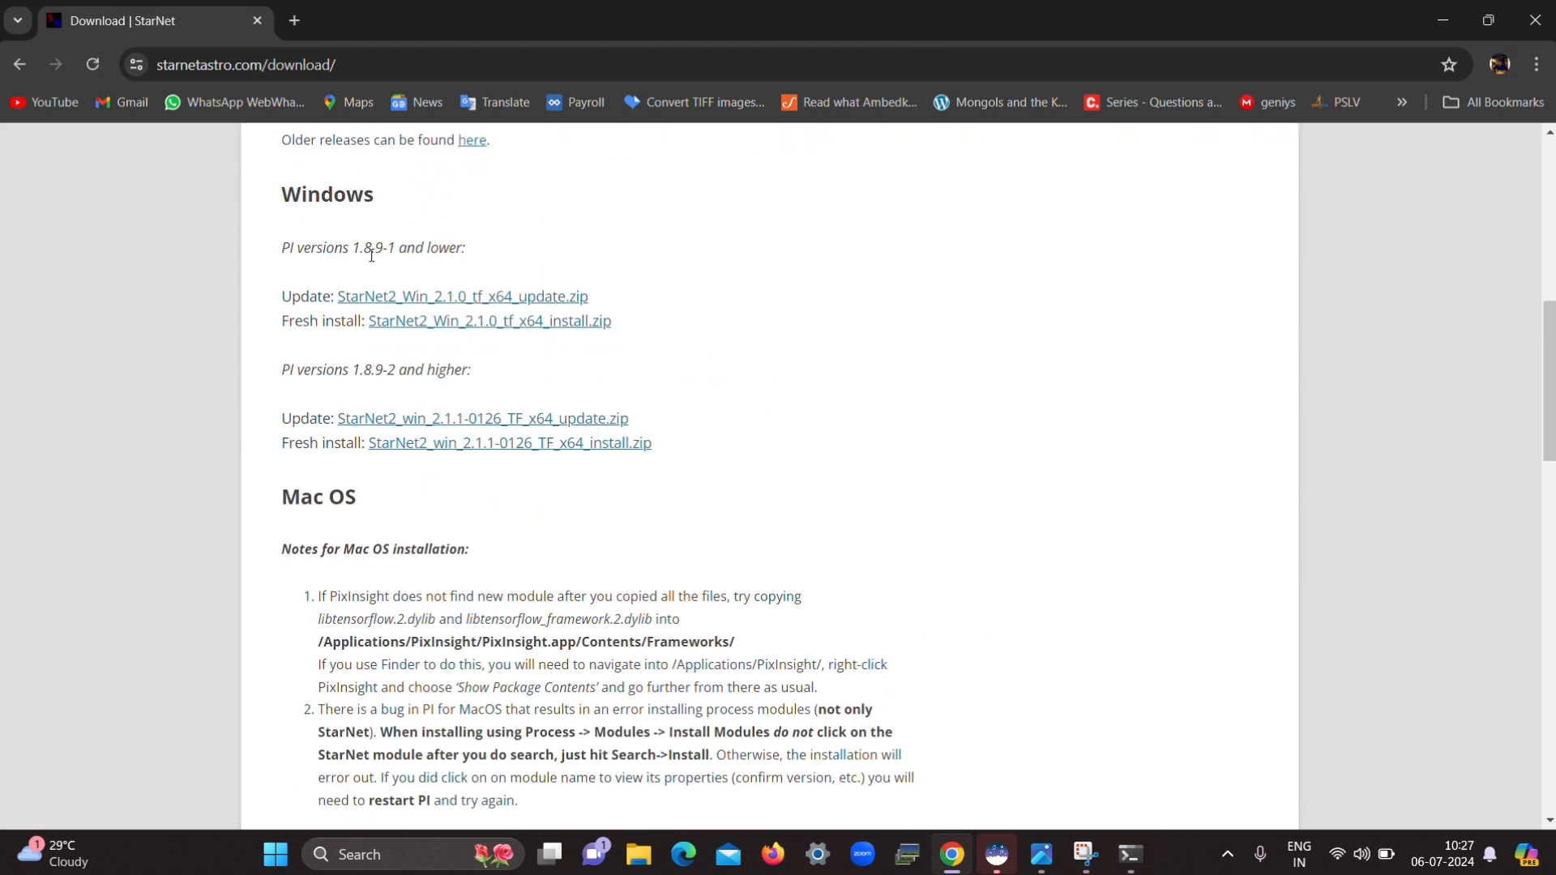
pyautogui.scroll(-5, 835, 508)
pyautogui.scroll(-4, 719, 458)
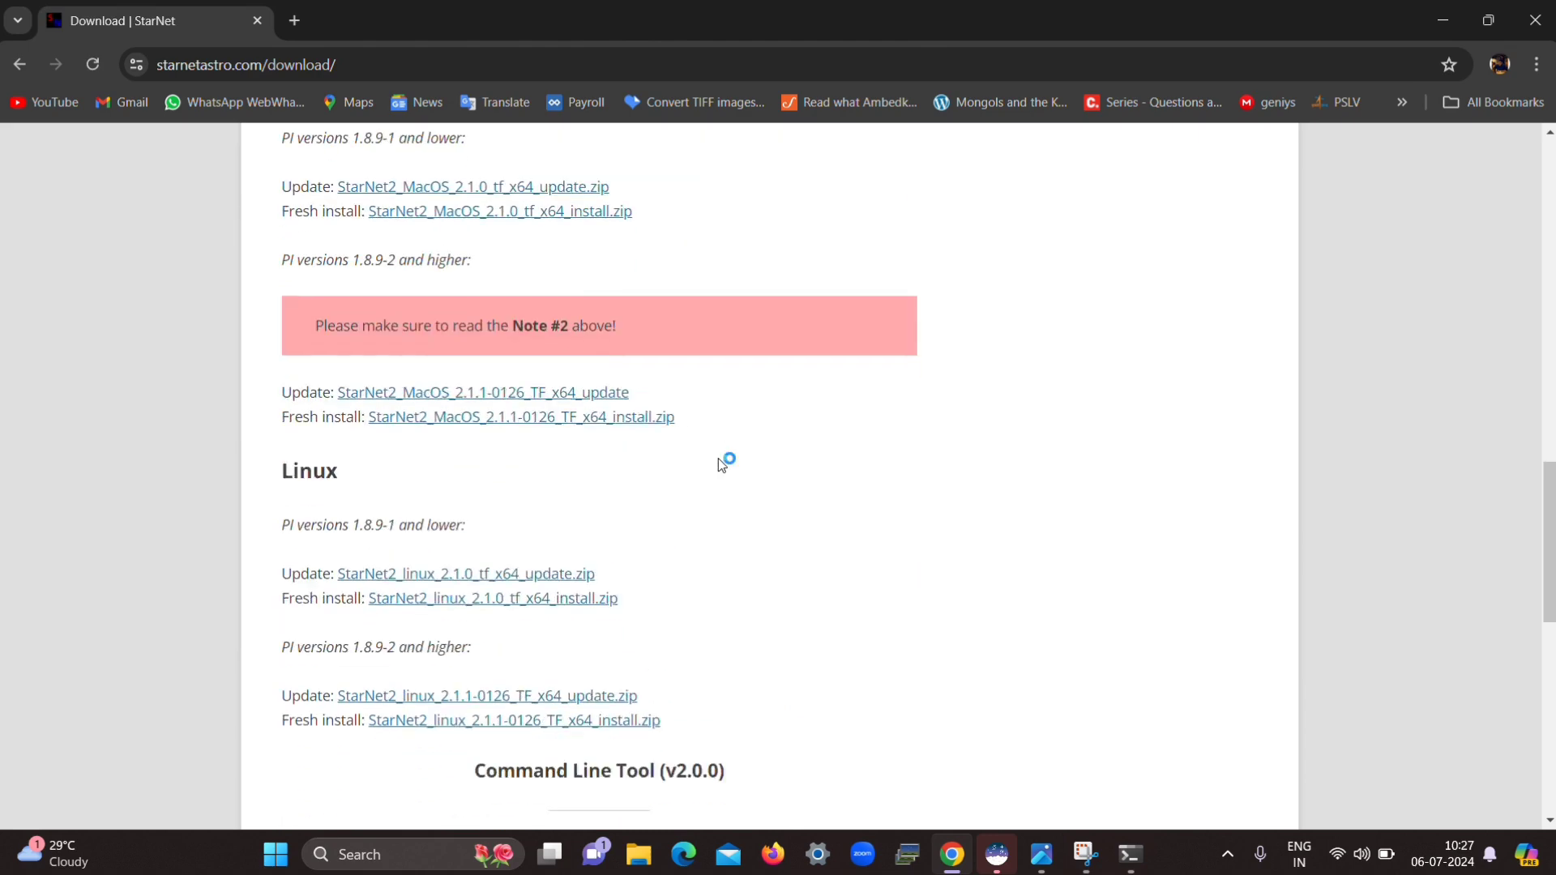
pyautogui.scroll(-6, 718, 458)
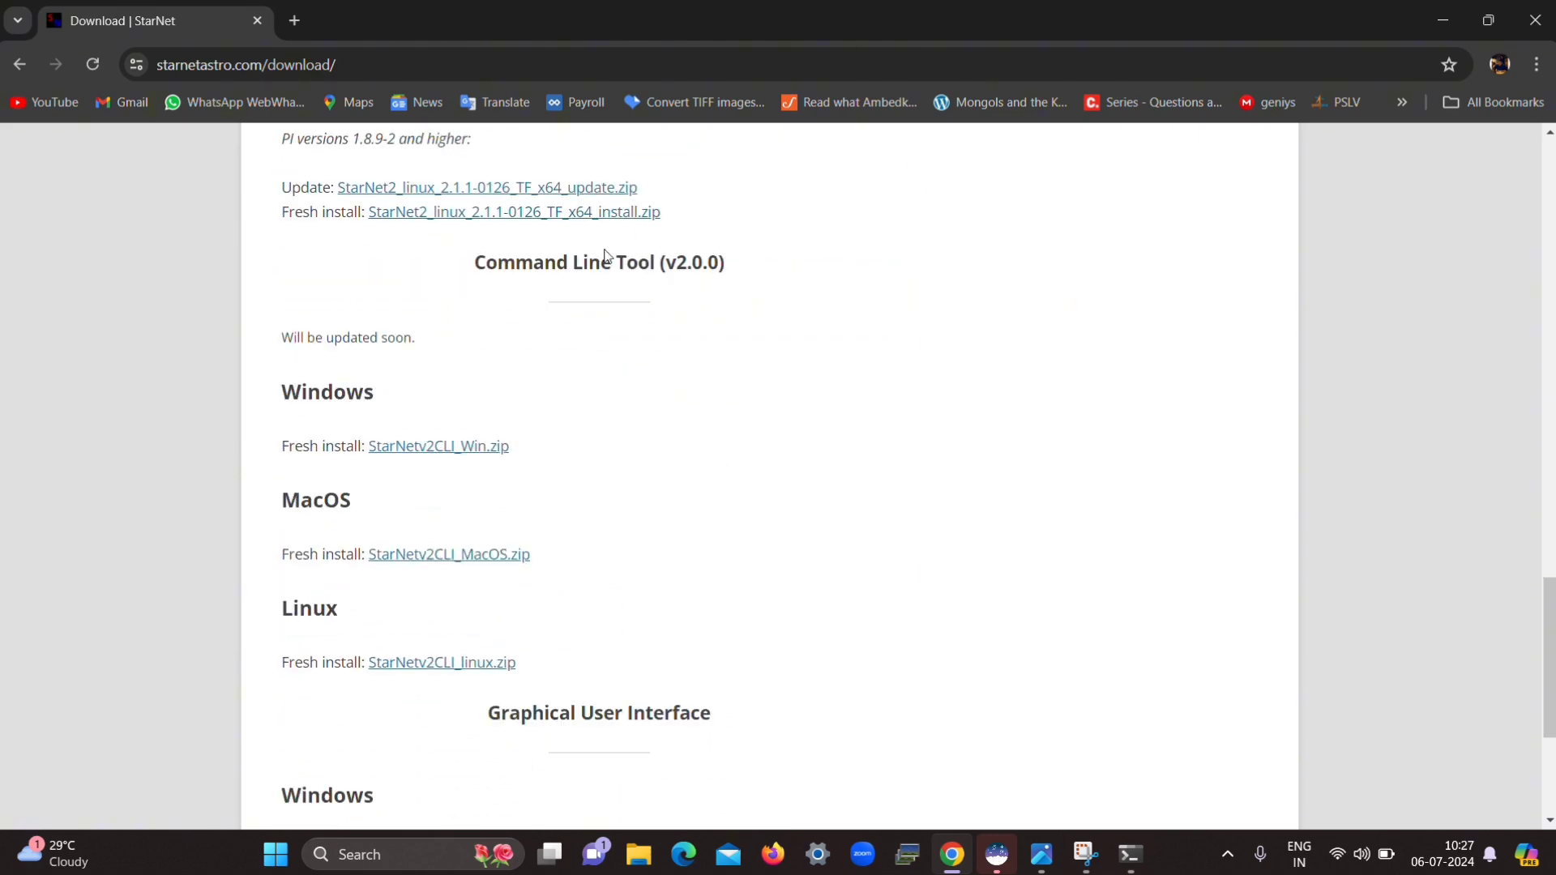
pyautogui.moveTo(455, 265); pyautogui.dragTo(723, 286)
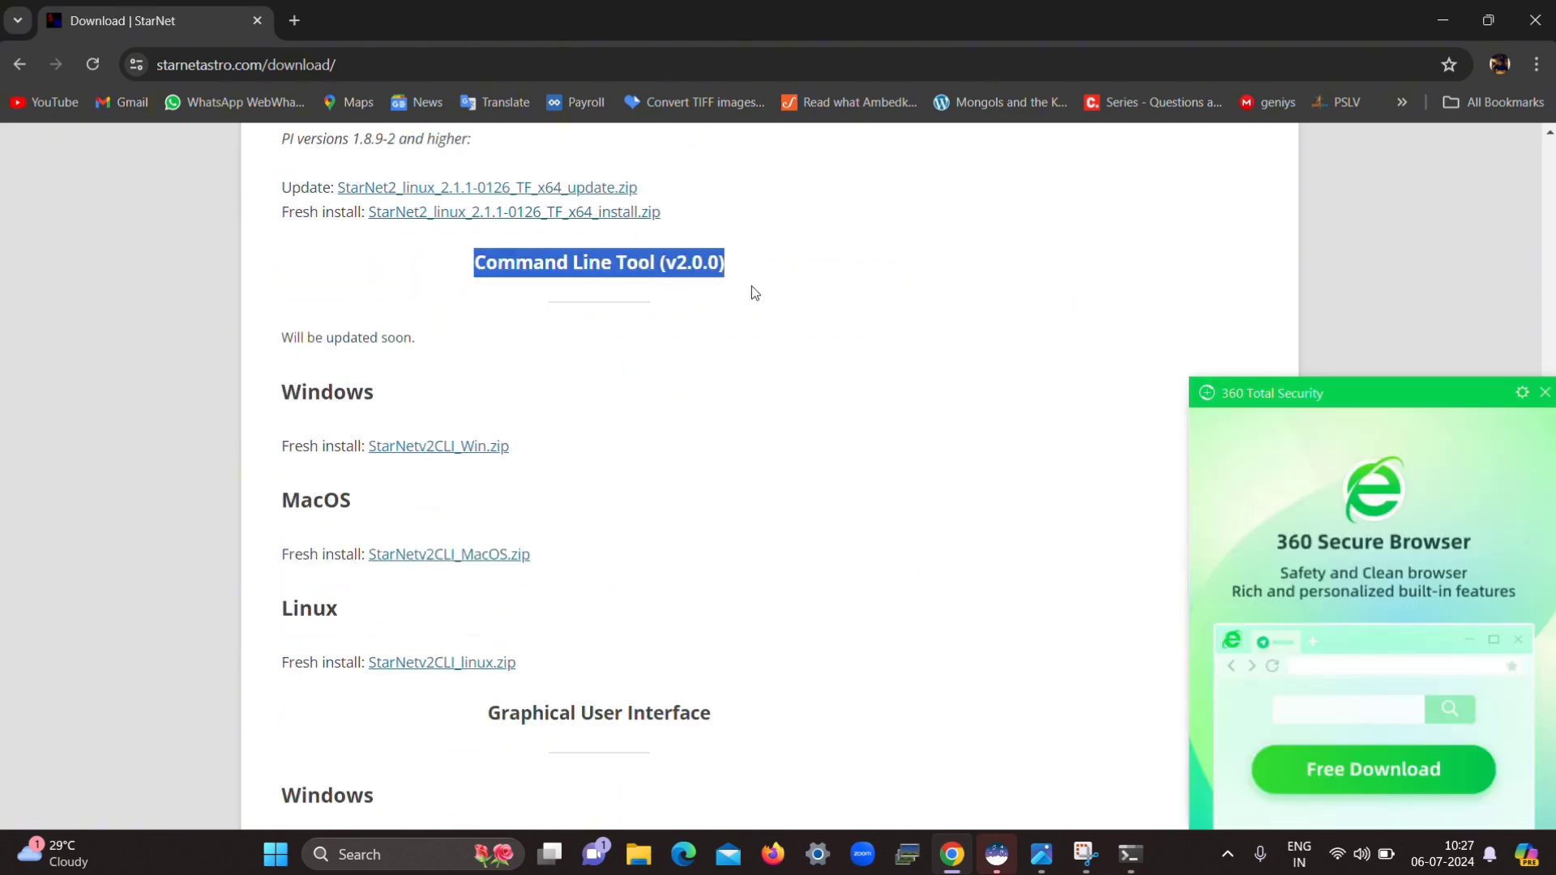
pyautogui.click(1544, 392)
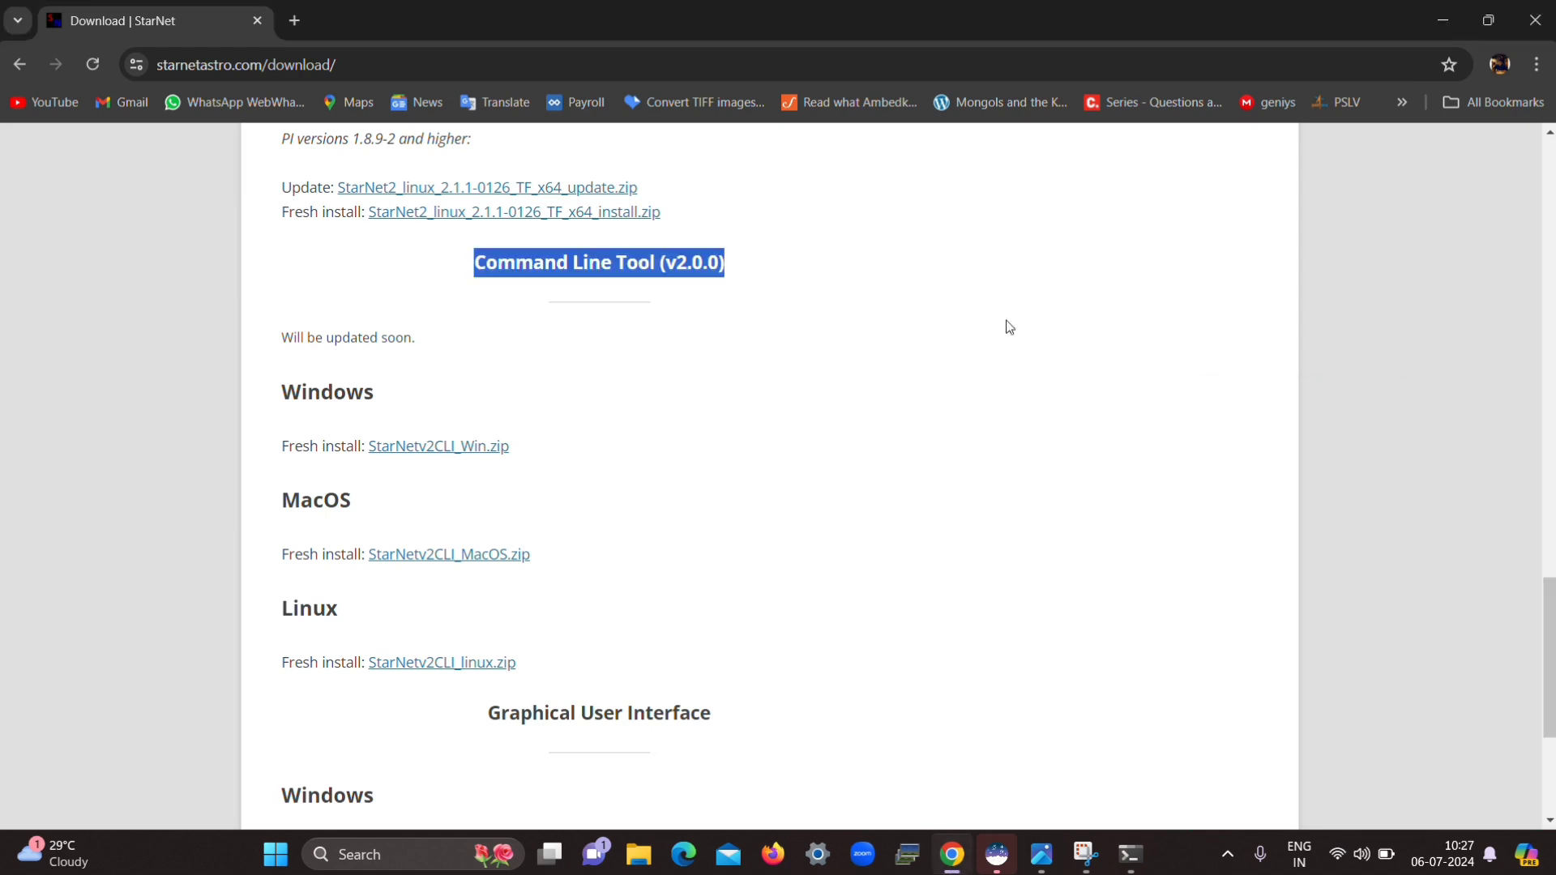
pyautogui.click(813, 329)
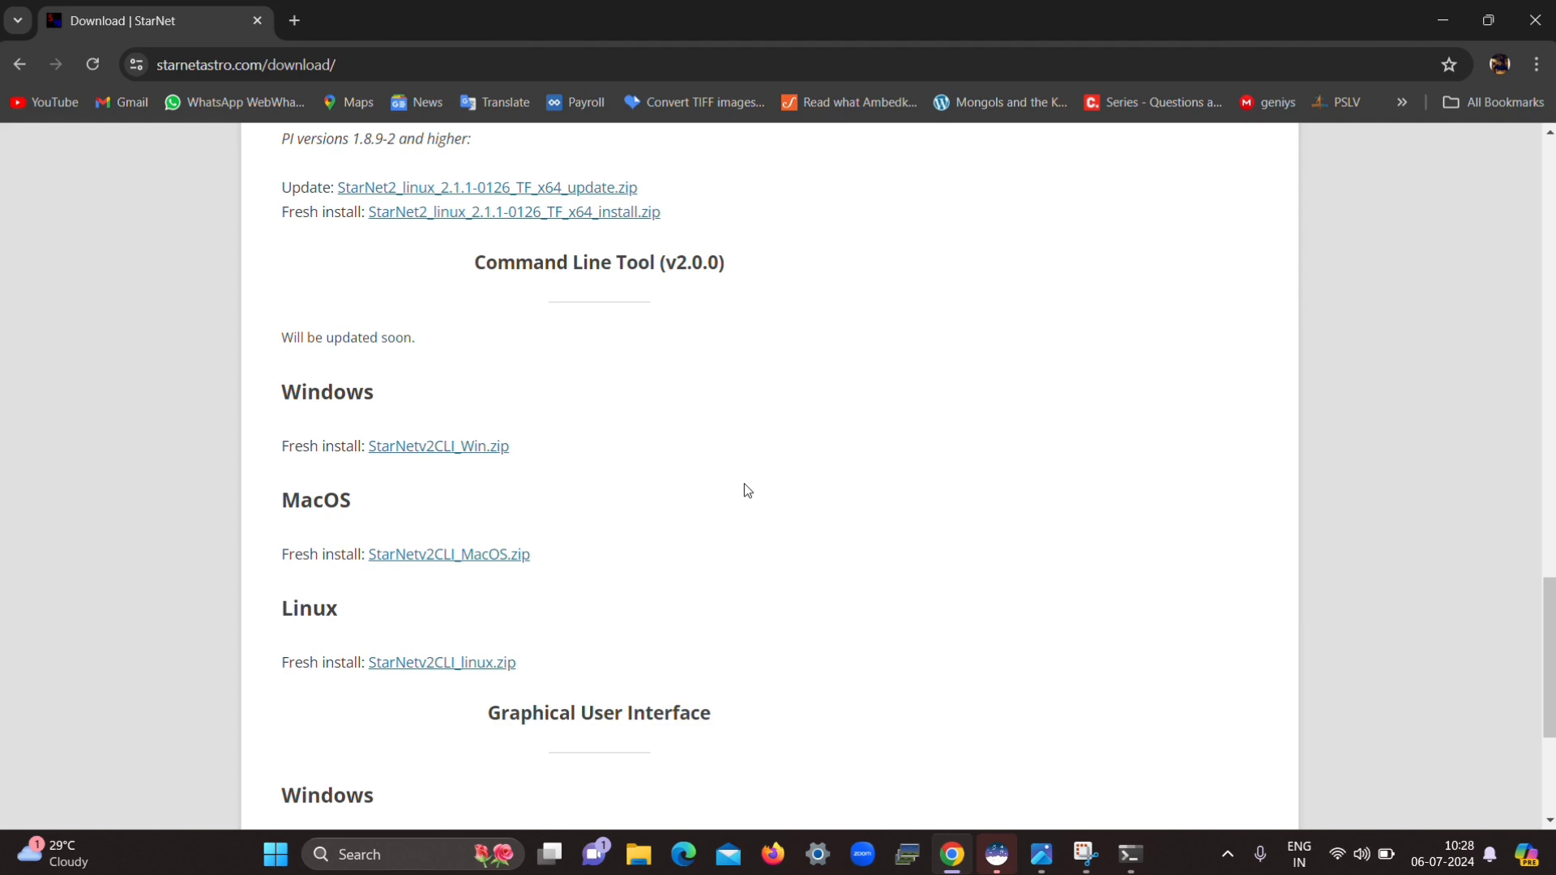
pyautogui.moveTo(530, 450); pyautogui.dragTo(292, 441)
pyautogui.click(635, 462)
# Switch to Siril and open the Miscellaneous preferences to check the software locations for StarNet
pyautogui.click(998, 859)
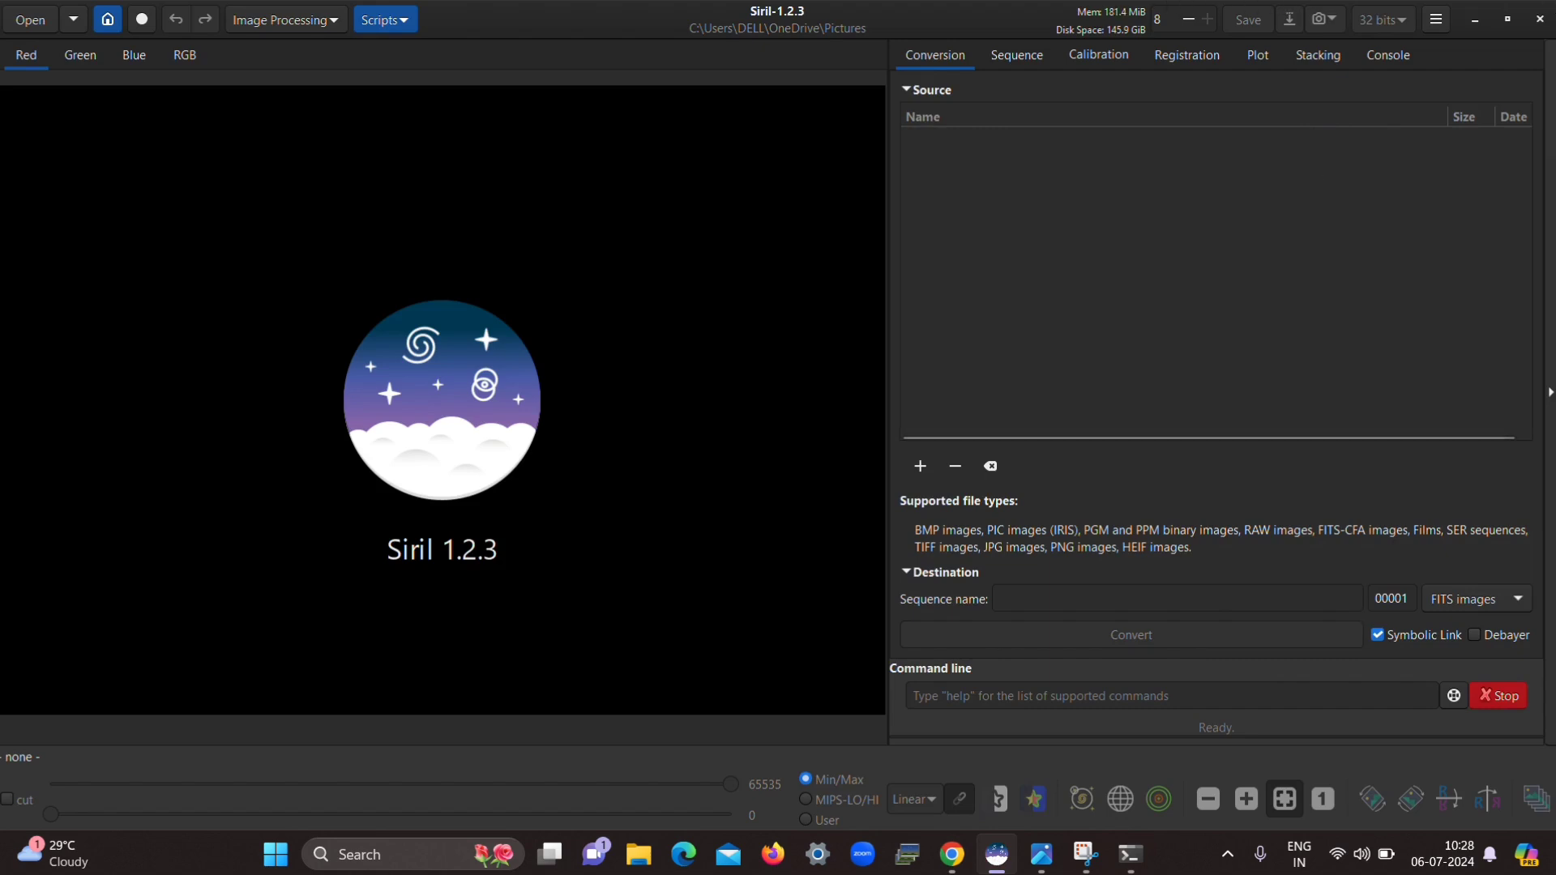
pyautogui.click(1446, 22)
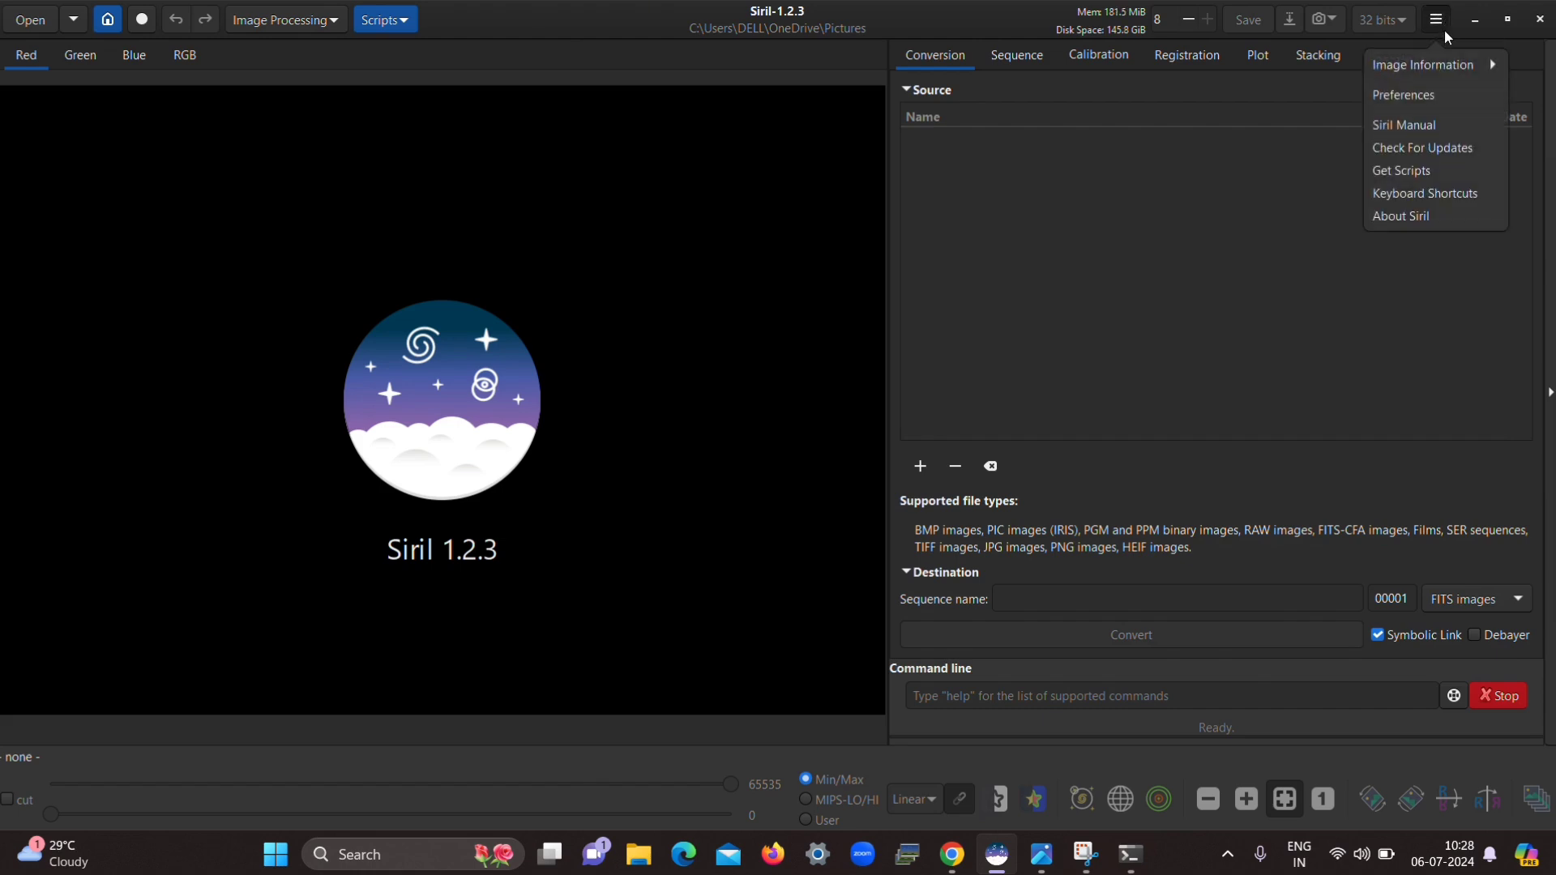
pyautogui.click(1429, 100)
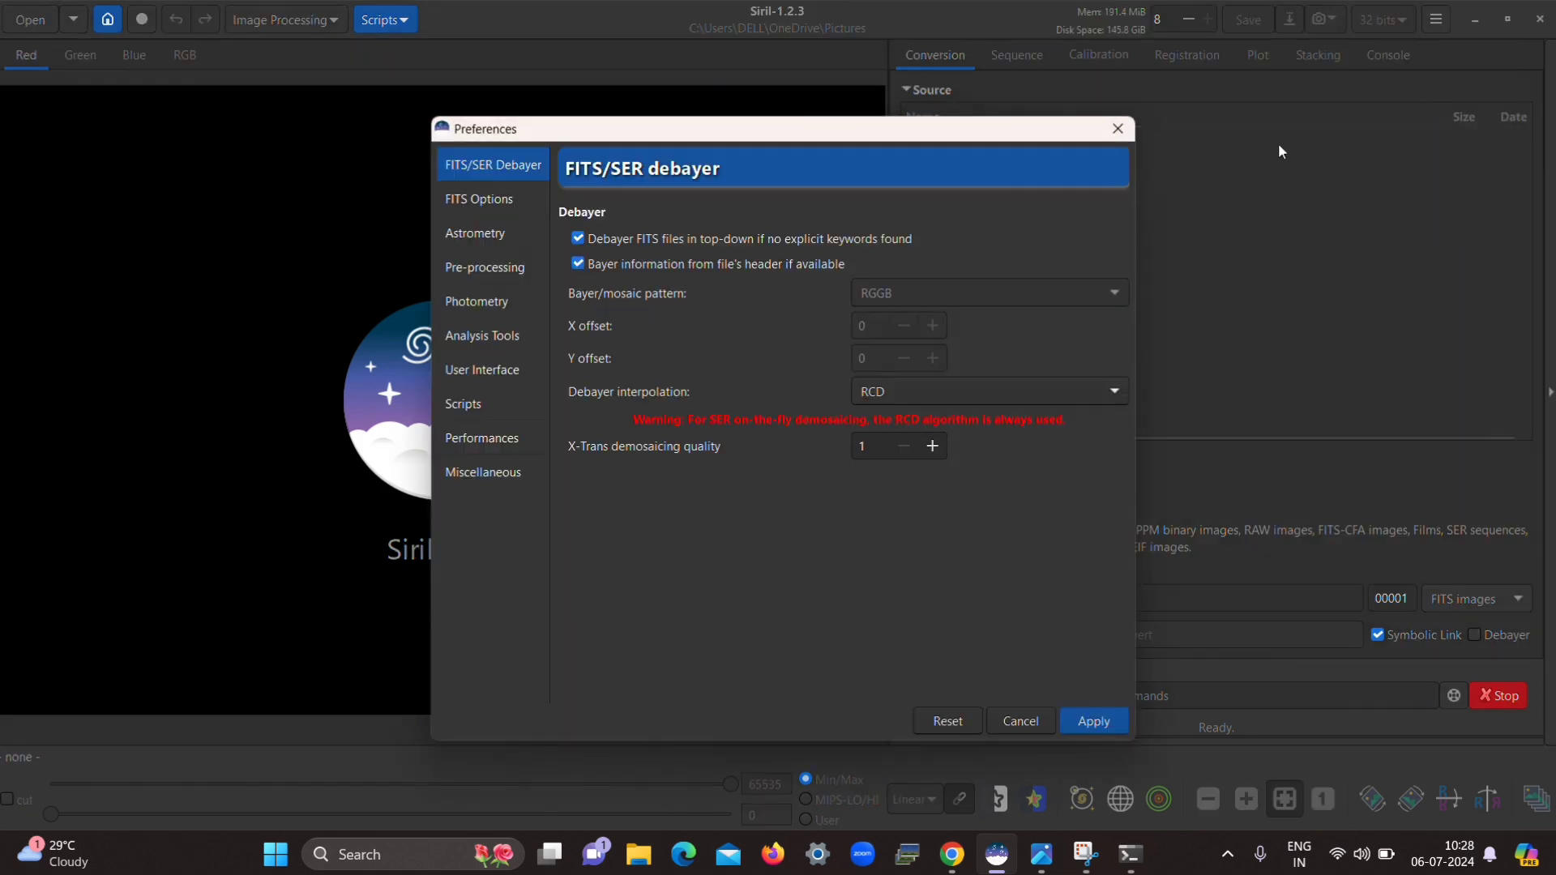
pyautogui.click(484, 474)
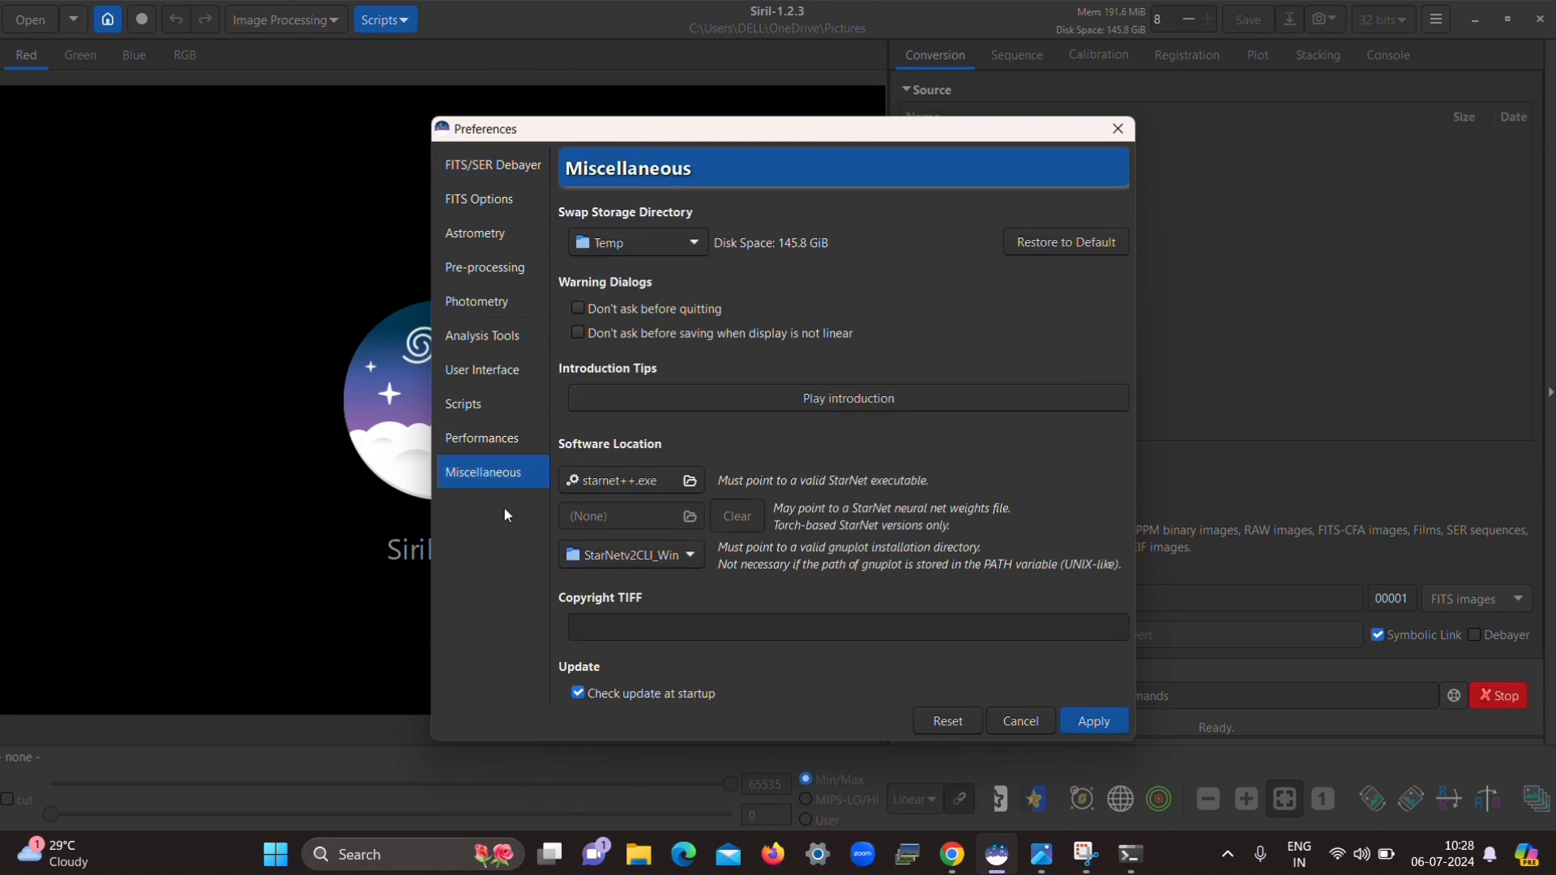
# Select the StarNetv2CLI_Win folder as the gnuplot directory and dismiss the preferences without applying
pyautogui.click(687, 556)
pyautogui.click(682, 557)
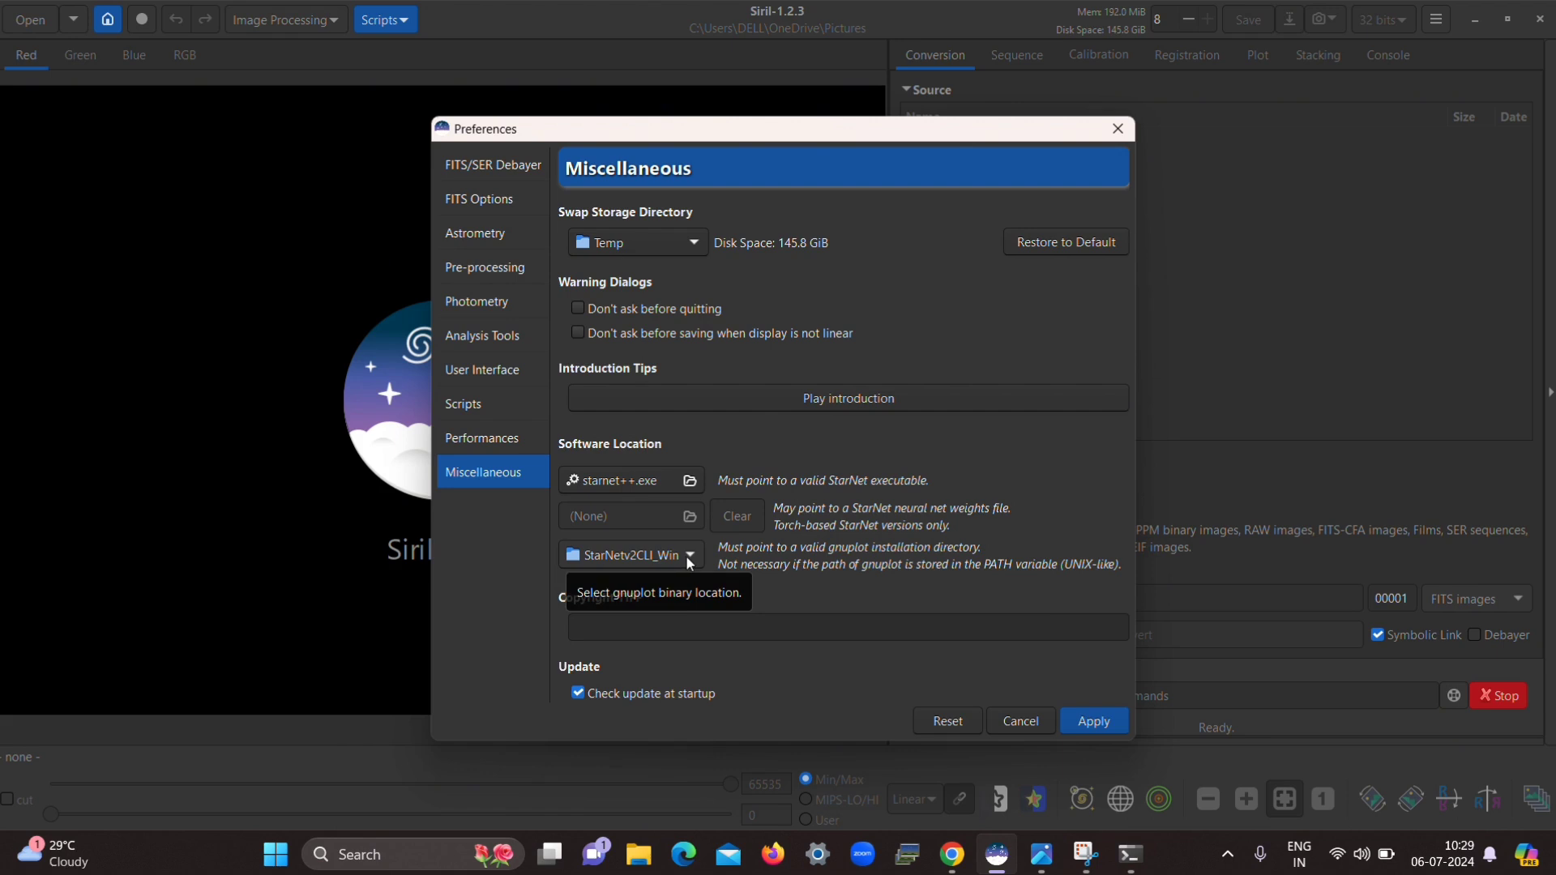
pyautogui.click(686, 556)
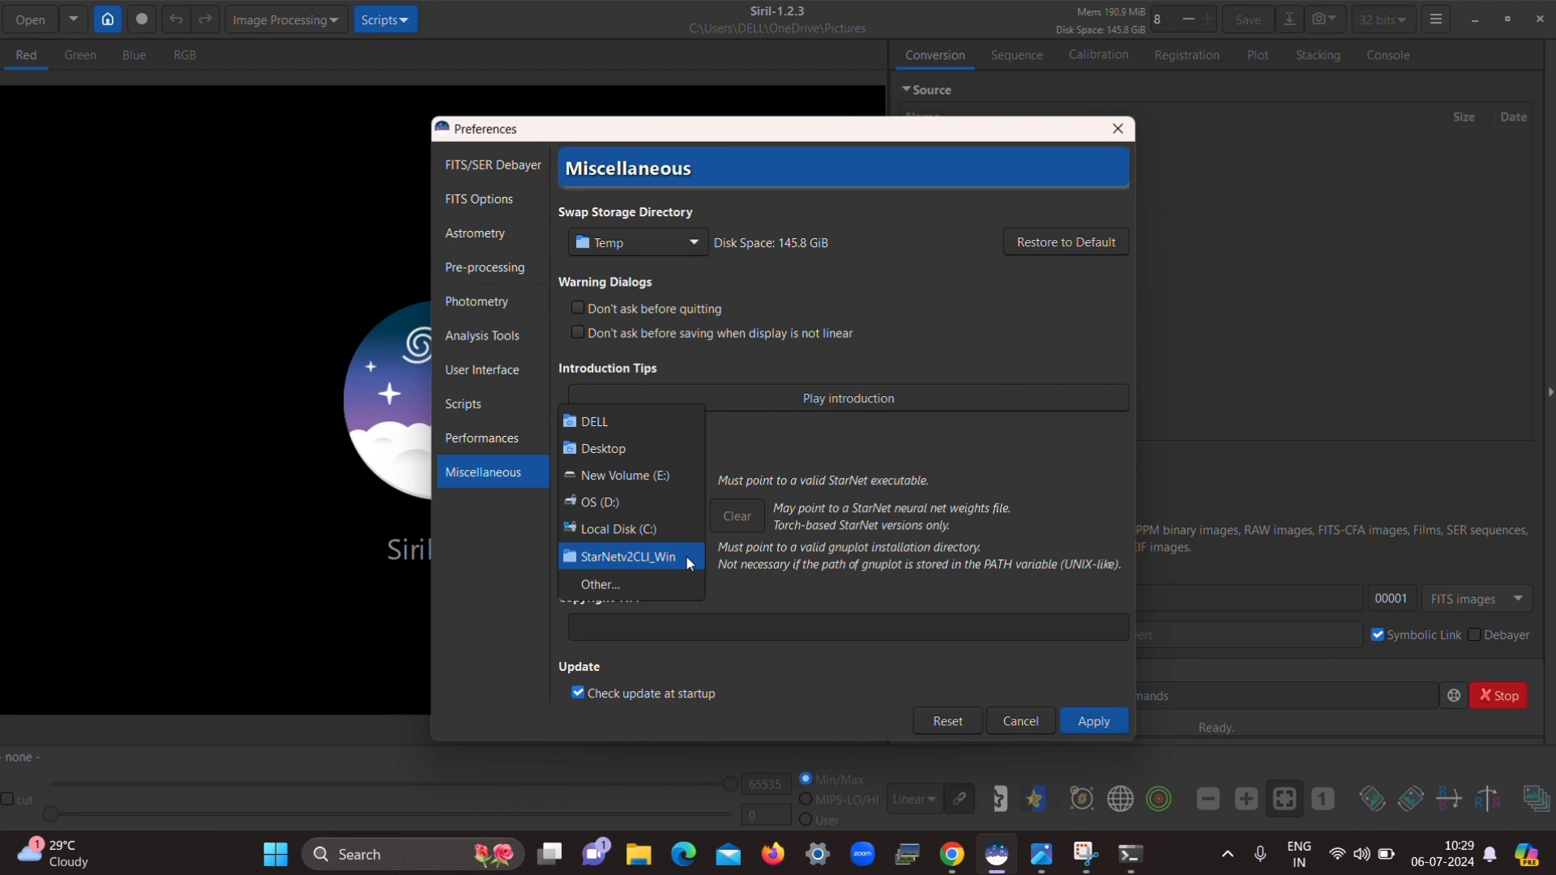
pyautogui.click(686, 556)
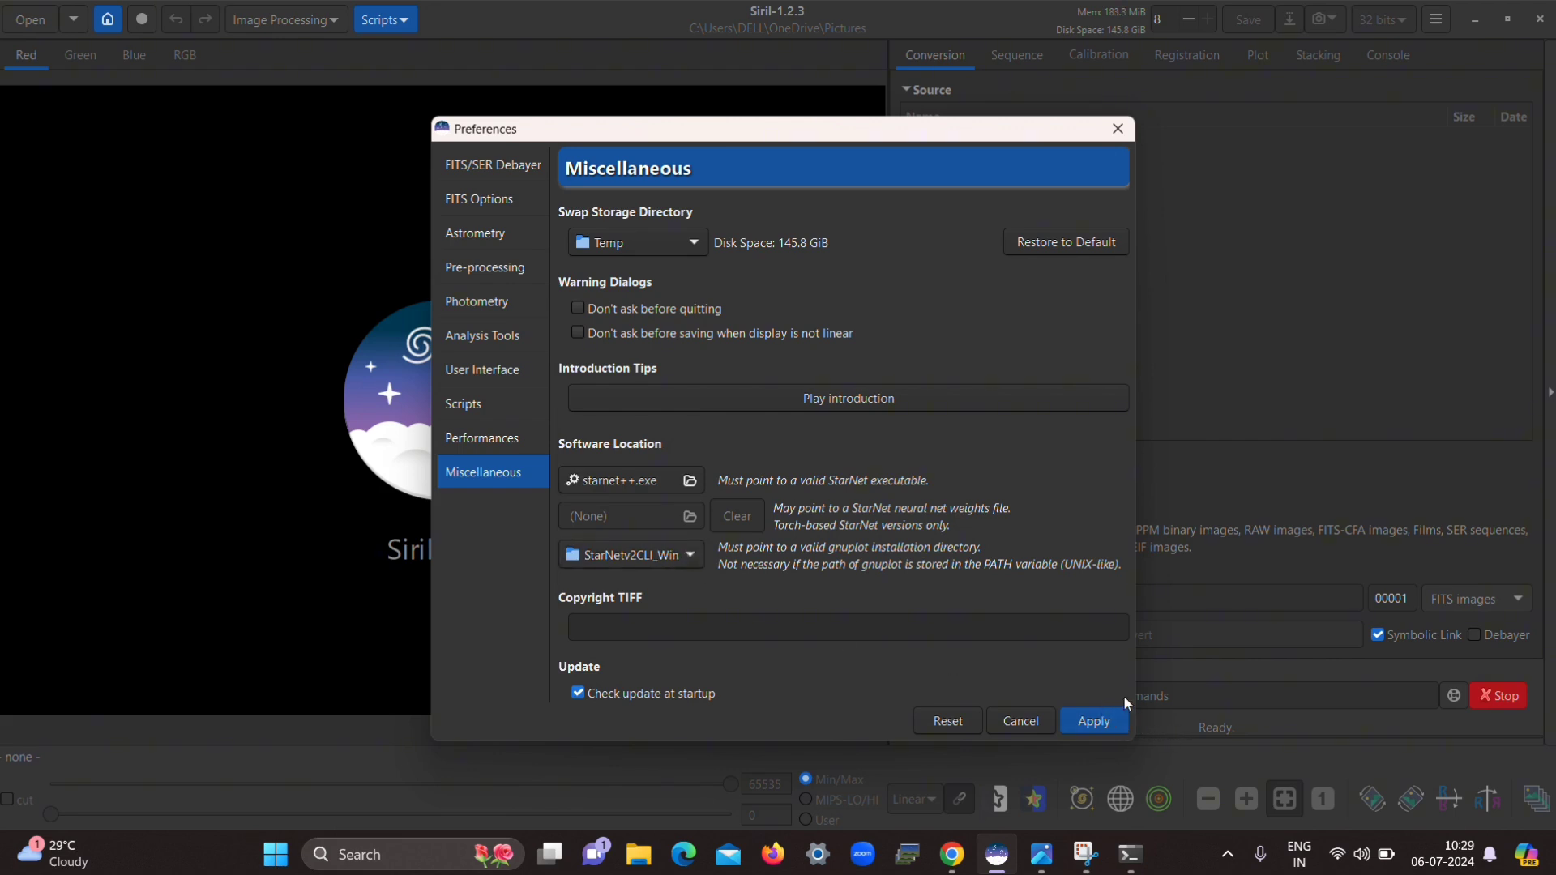
pyautogui.click(1032, 718)
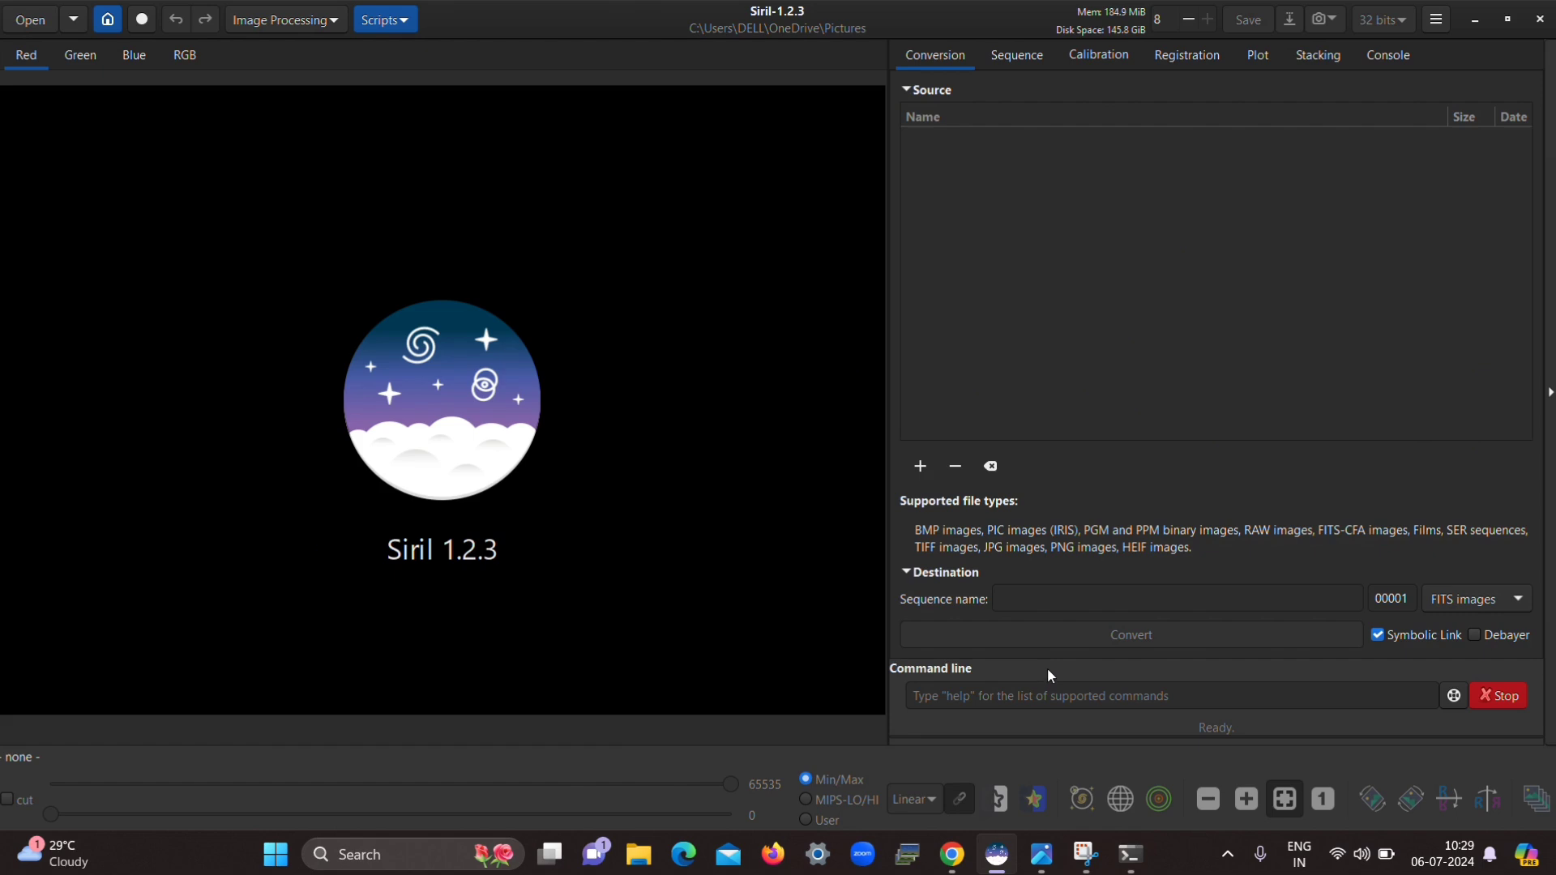
pyautogui.click(15, 23)
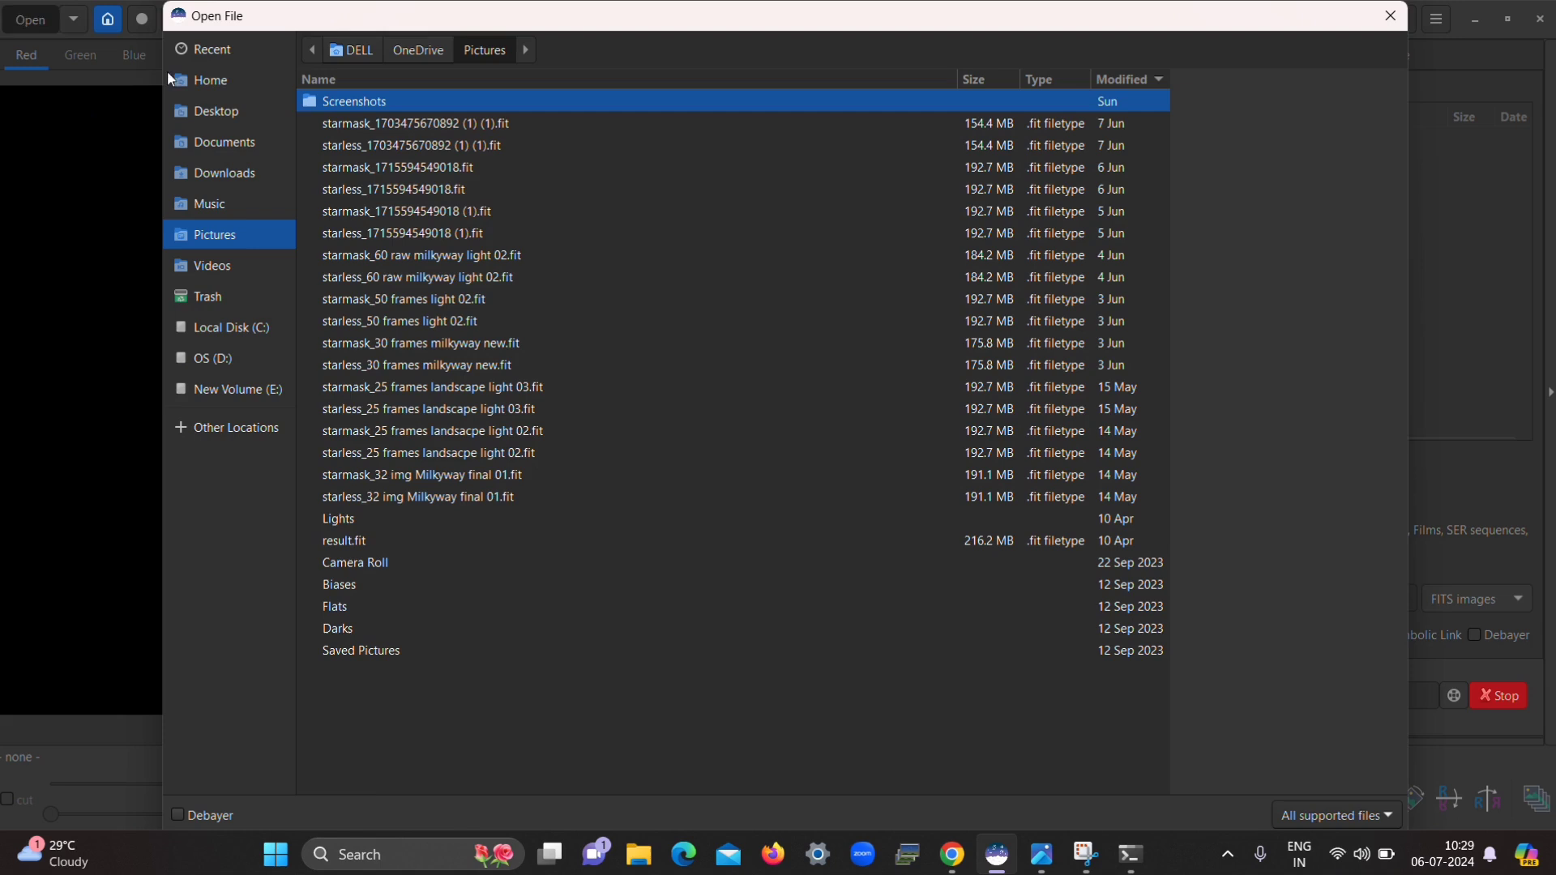
pyautogui.click(227, 112)
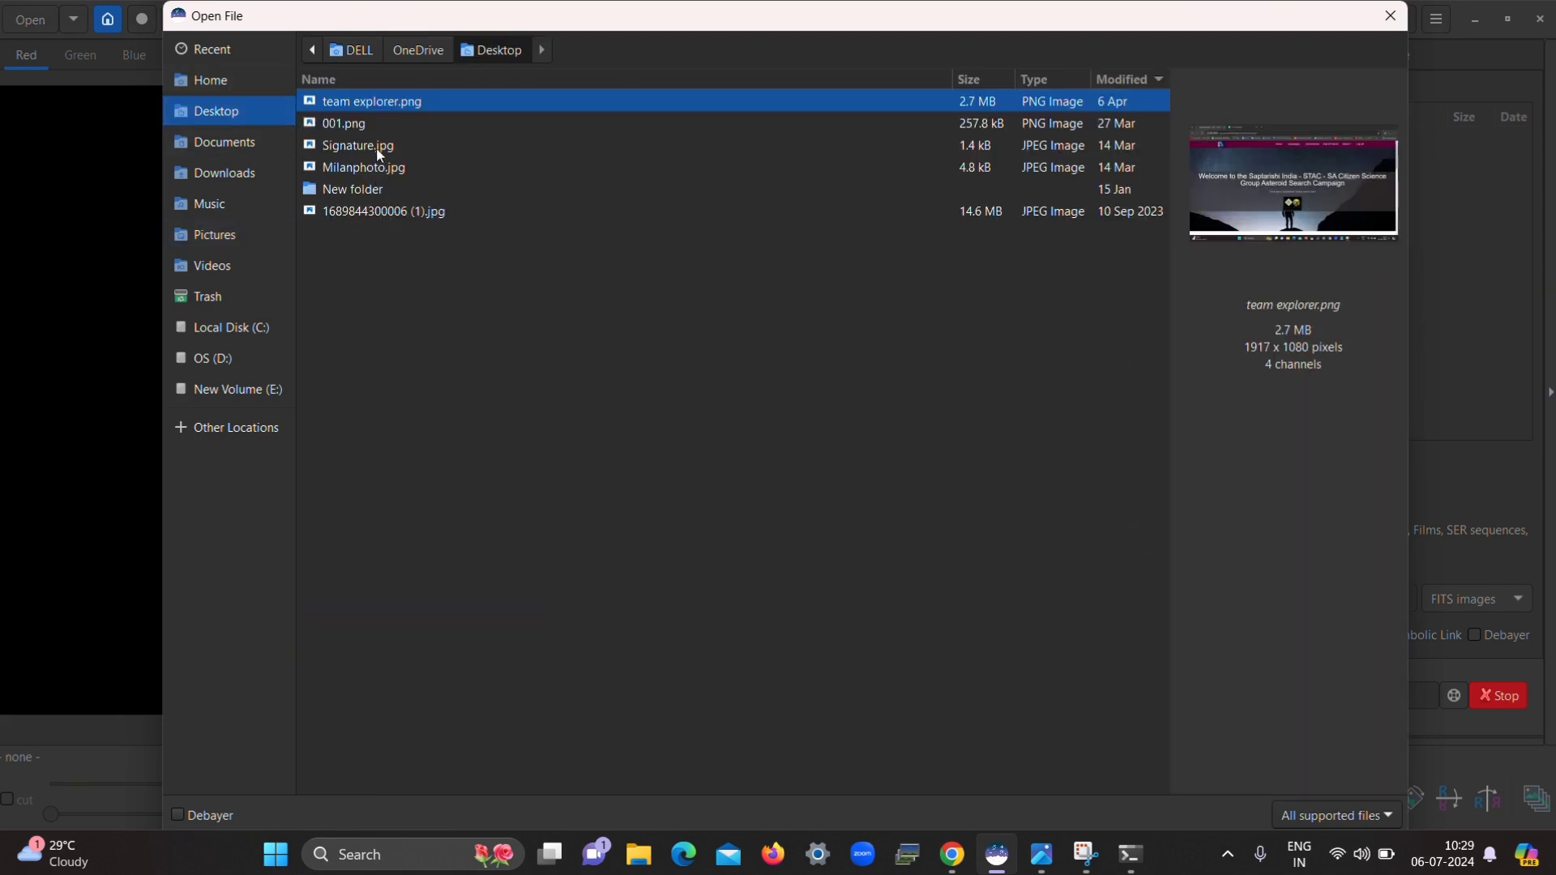
pyautogui.click(378, 209)
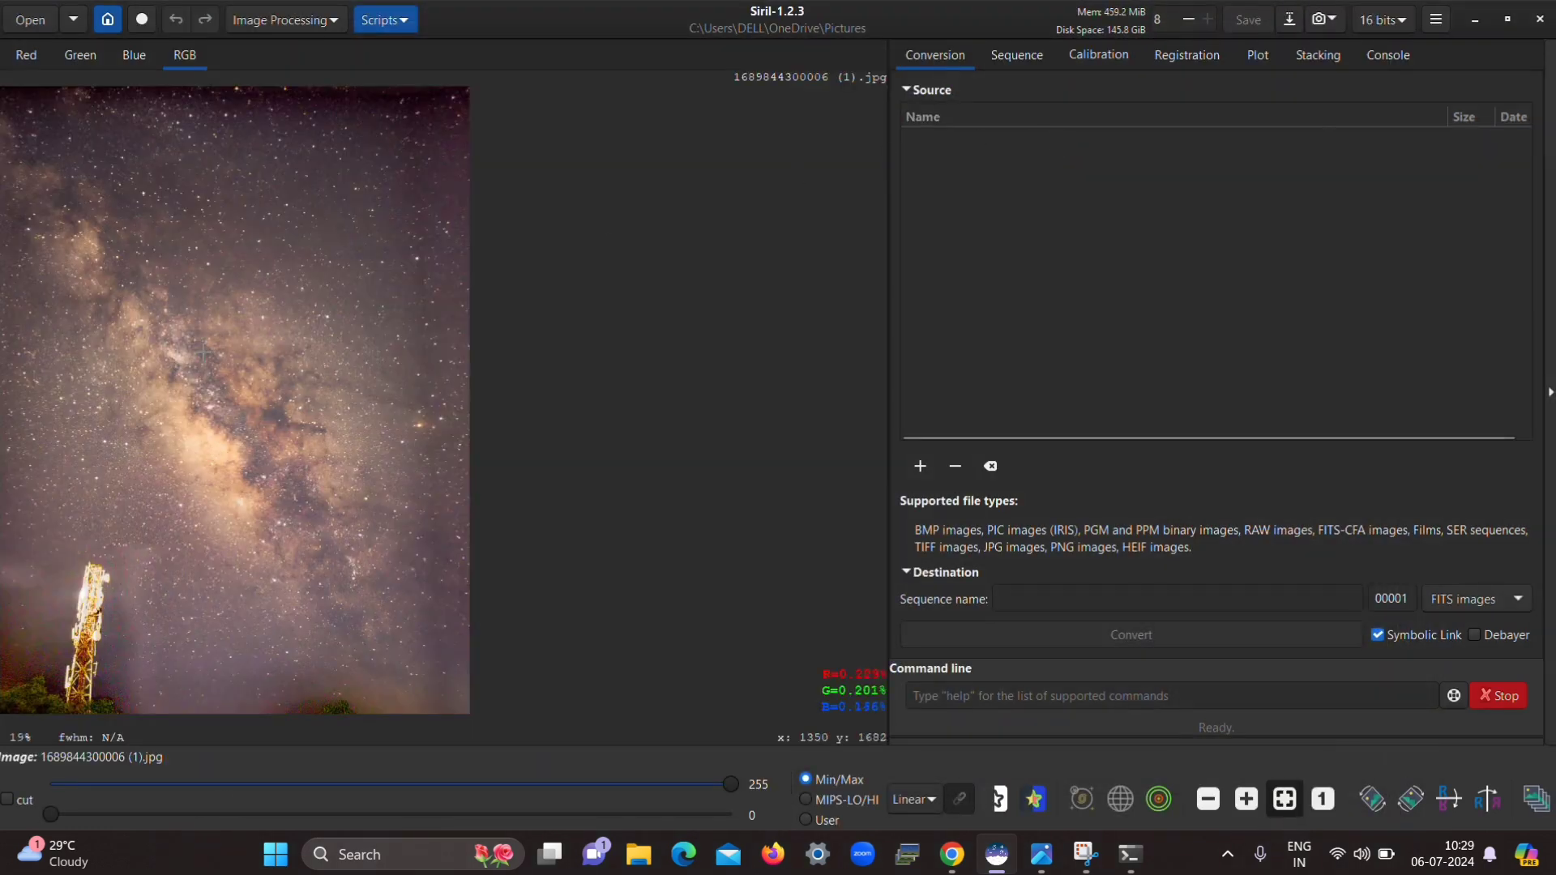
pyautogui.scroll(-2, 144, 442)
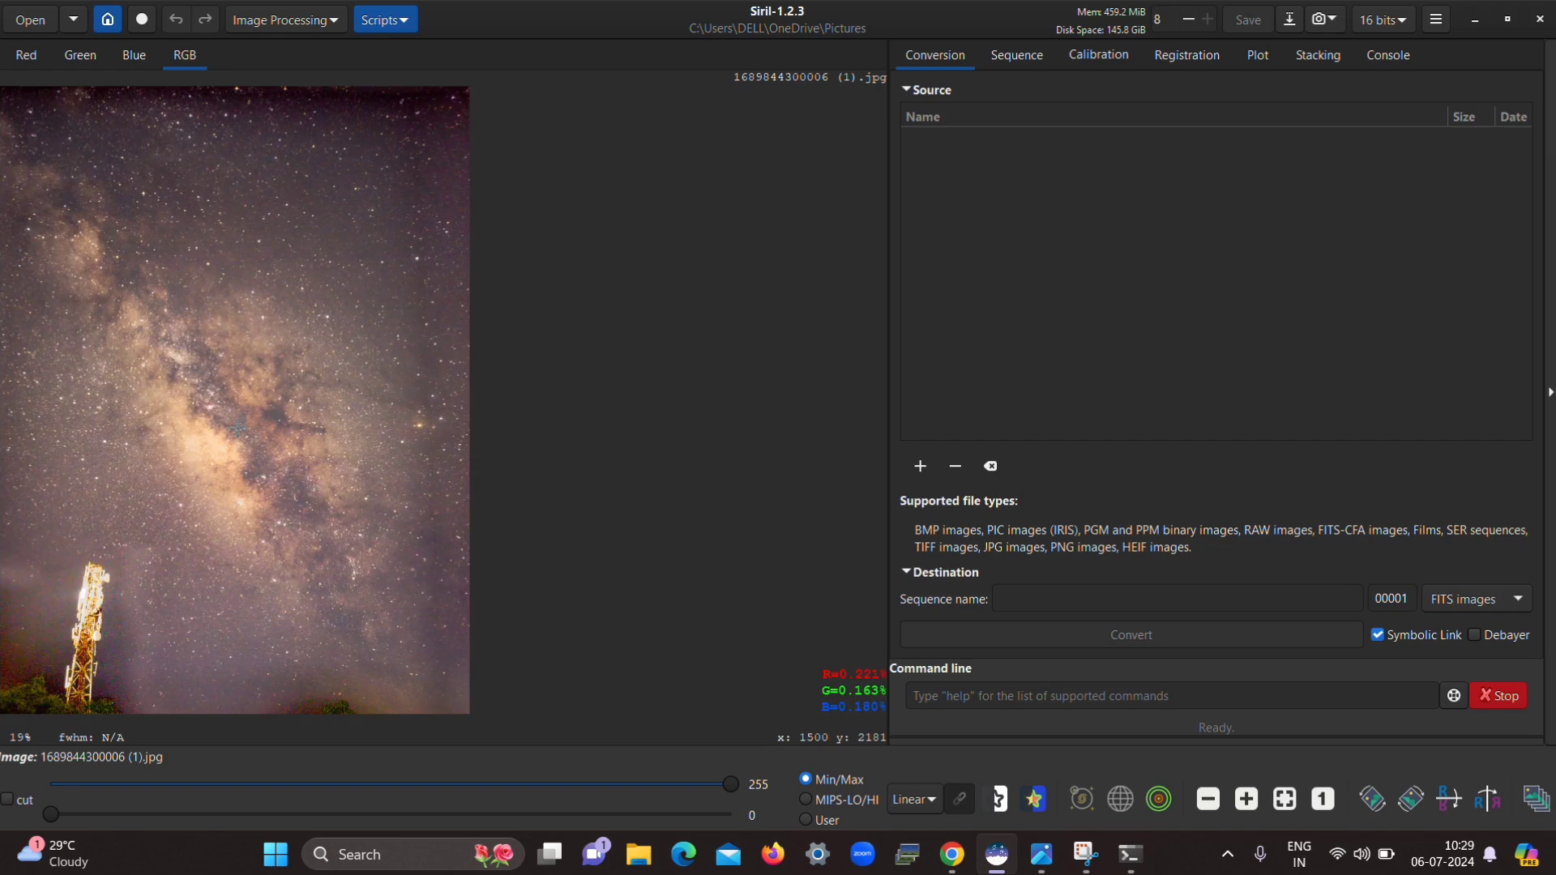
# Set the display mode of the loaded Milky Way image to Linear
pyautogui.scroll(4, 145, 442)
pyautogui.scroll(-5, 174, 332)
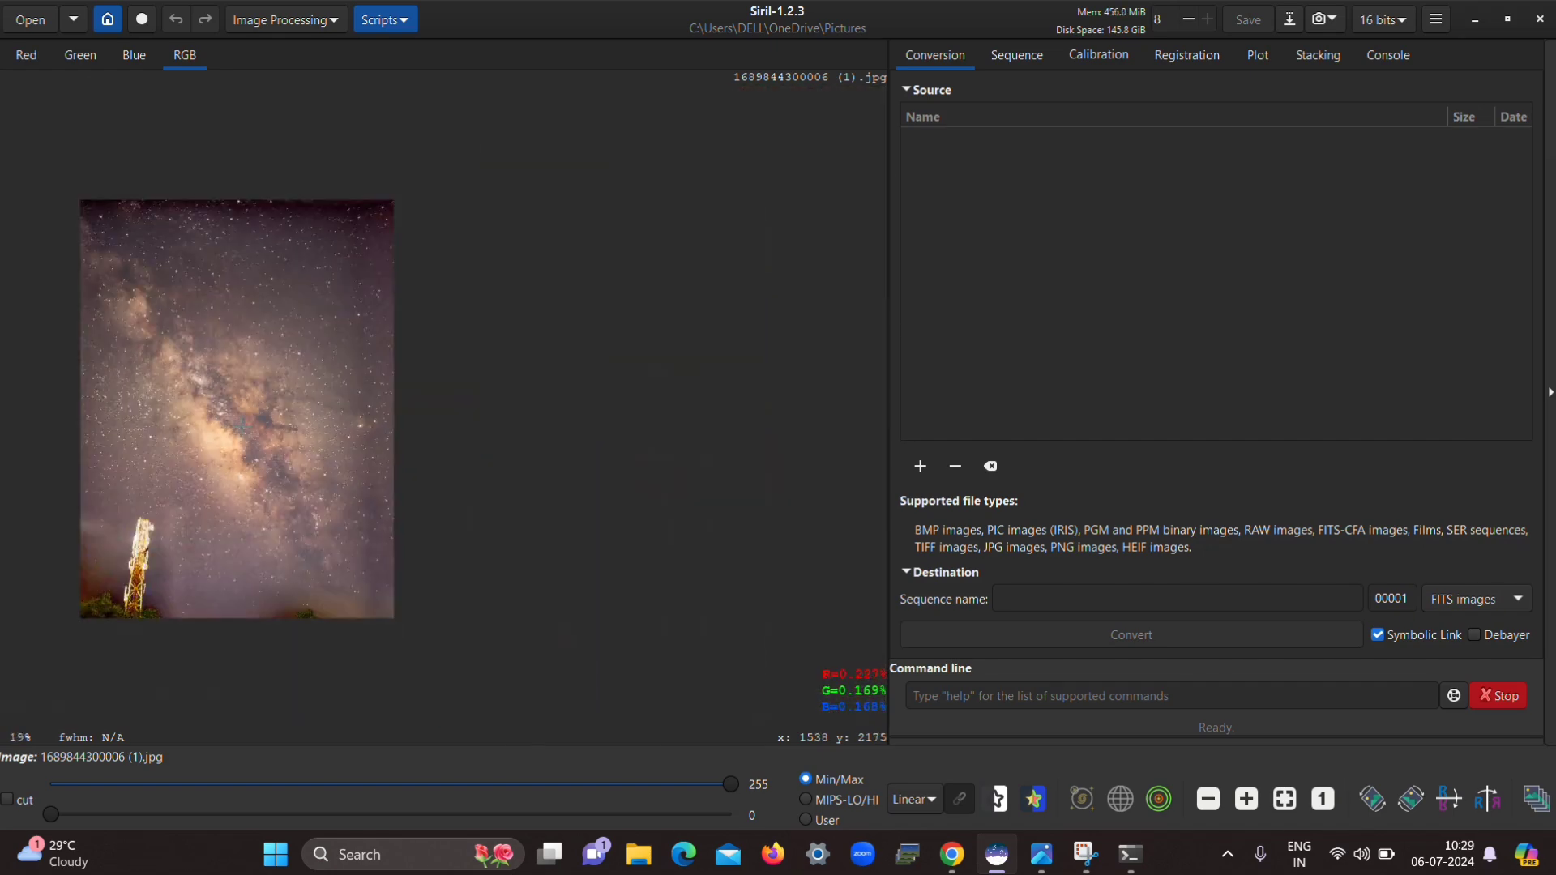
pyautogui.scroll(1, 175, 332)
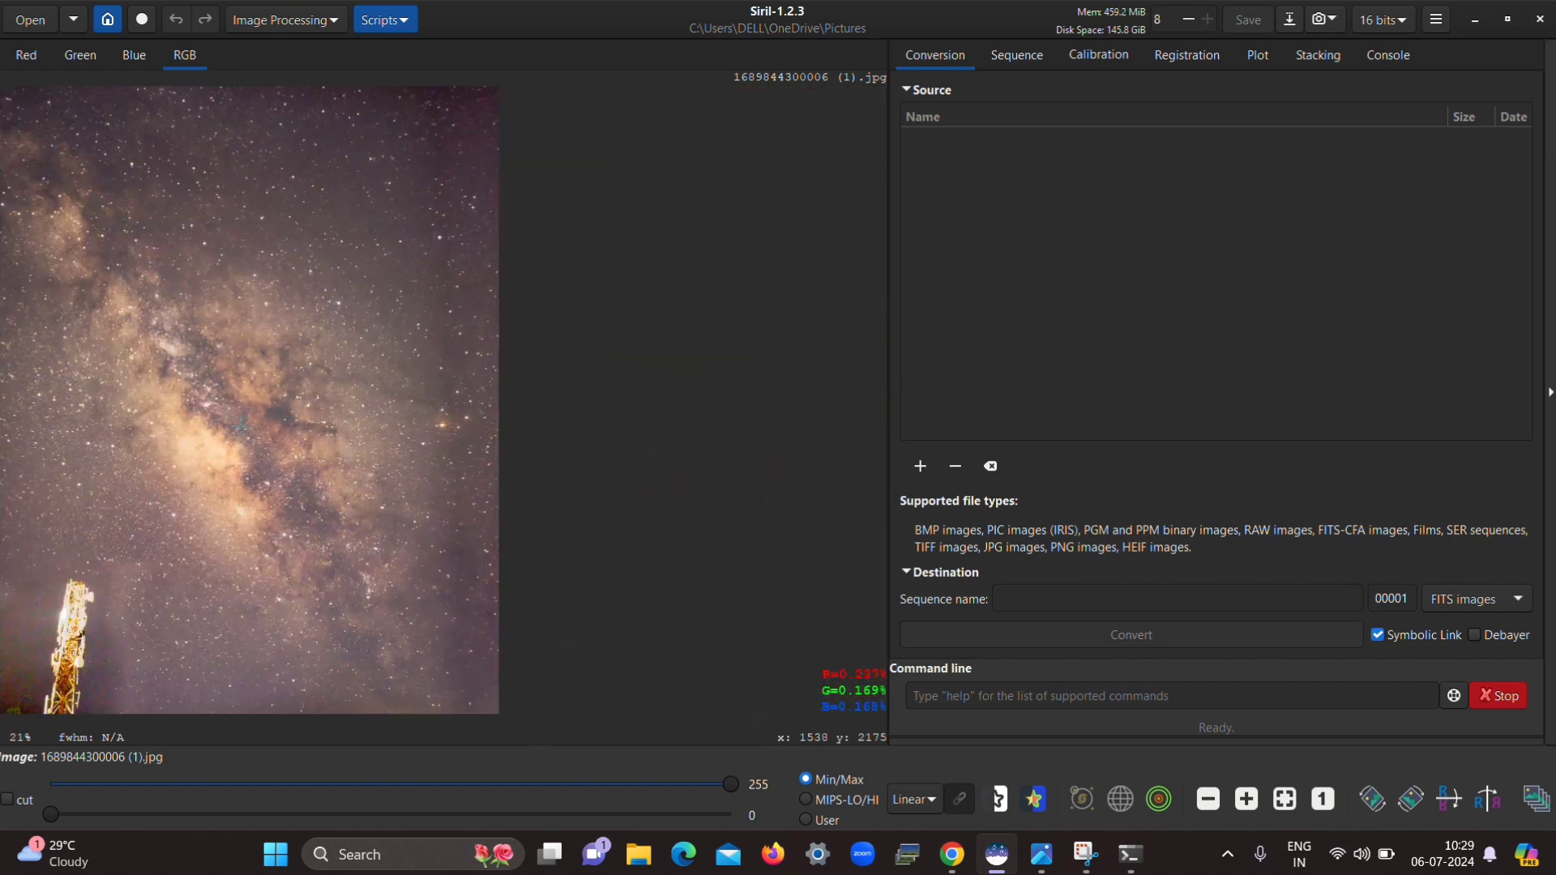
pyautogui.click(274, 21)
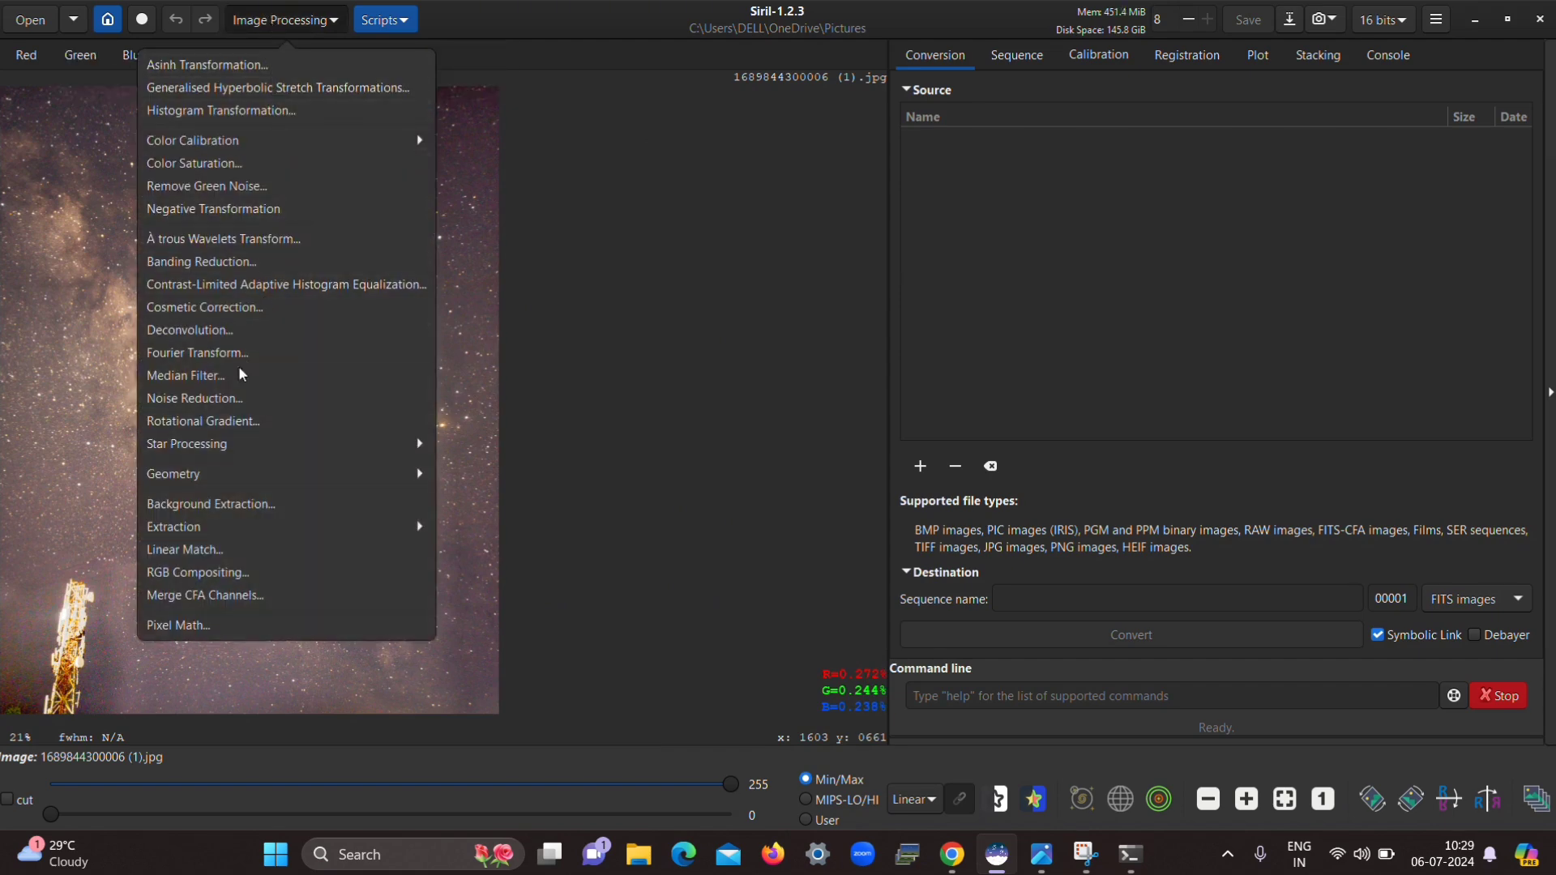
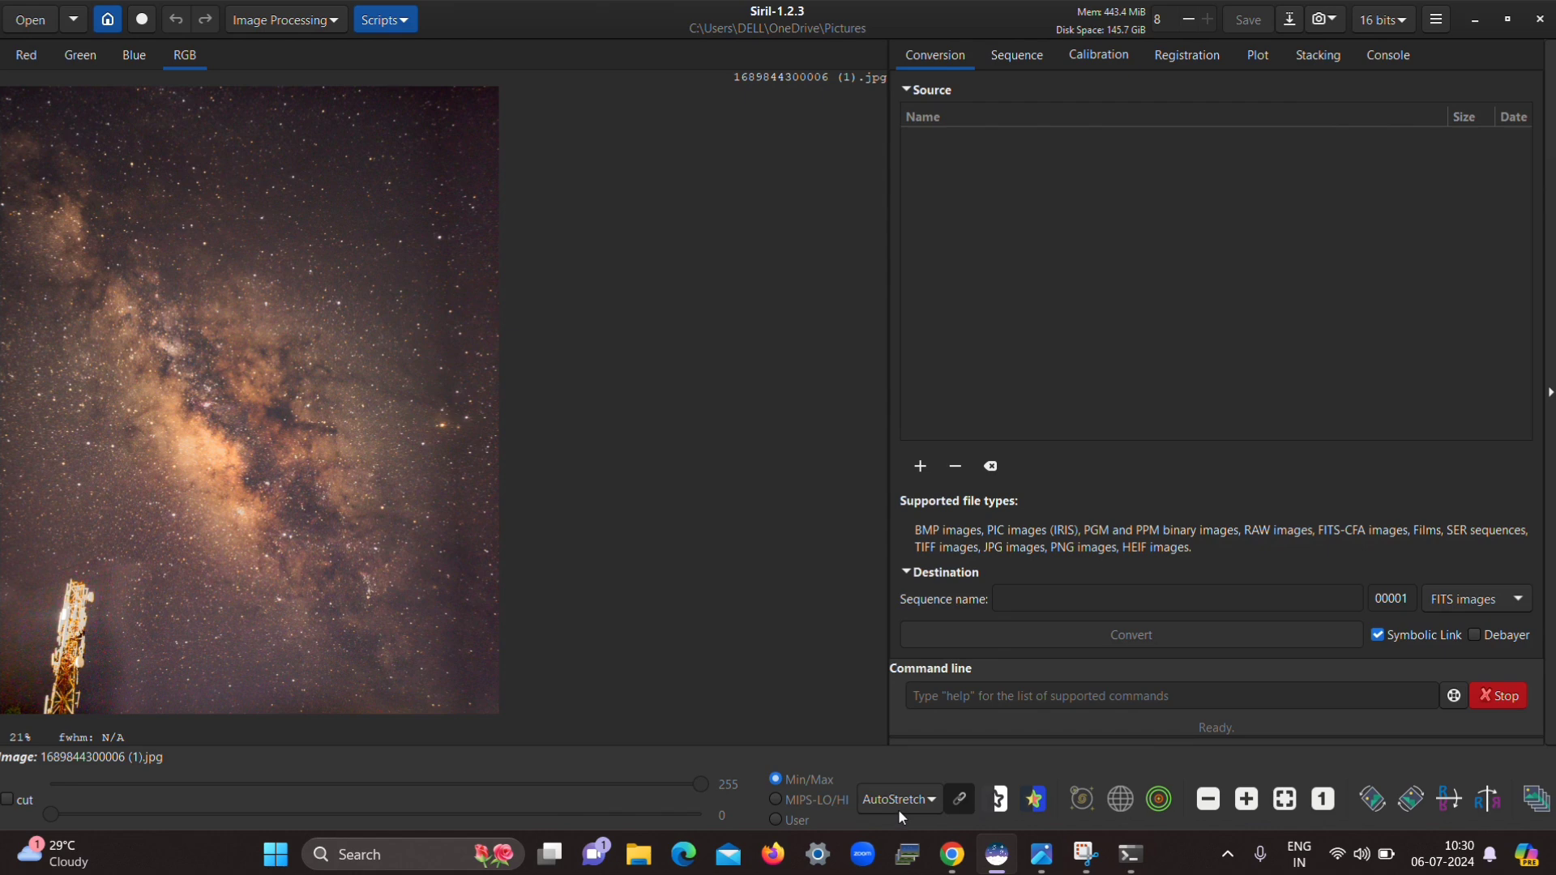
pyautogui.click(895, 804)
pyautogui.click(896, 603)
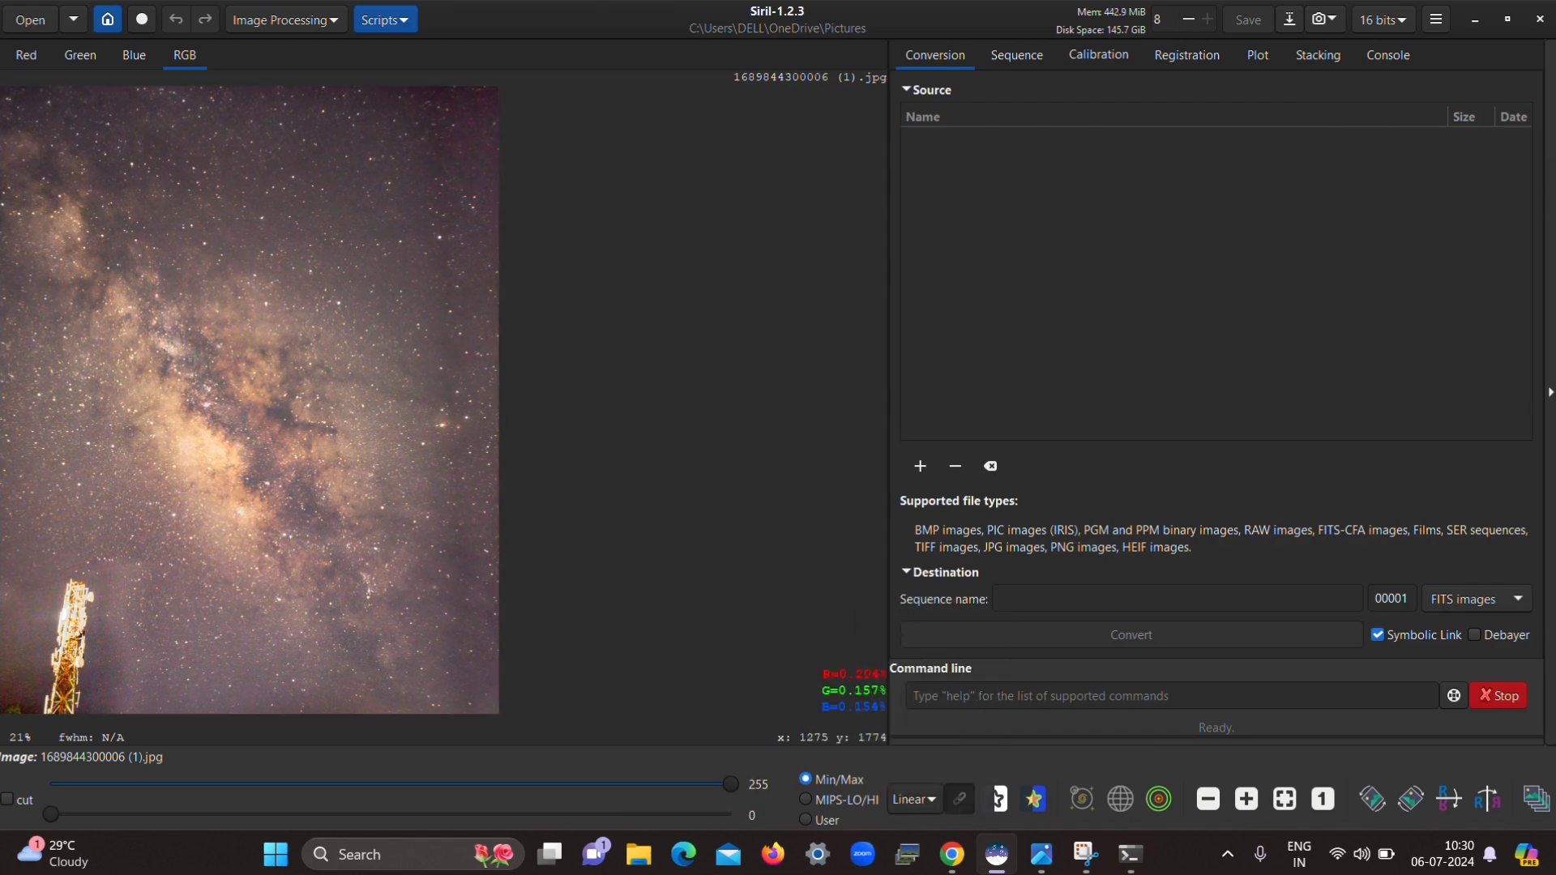
# Run StarNet star removal on the image with Pre-stretch linear image and Generate star mask enabled
pyautogui.click(254, 18)
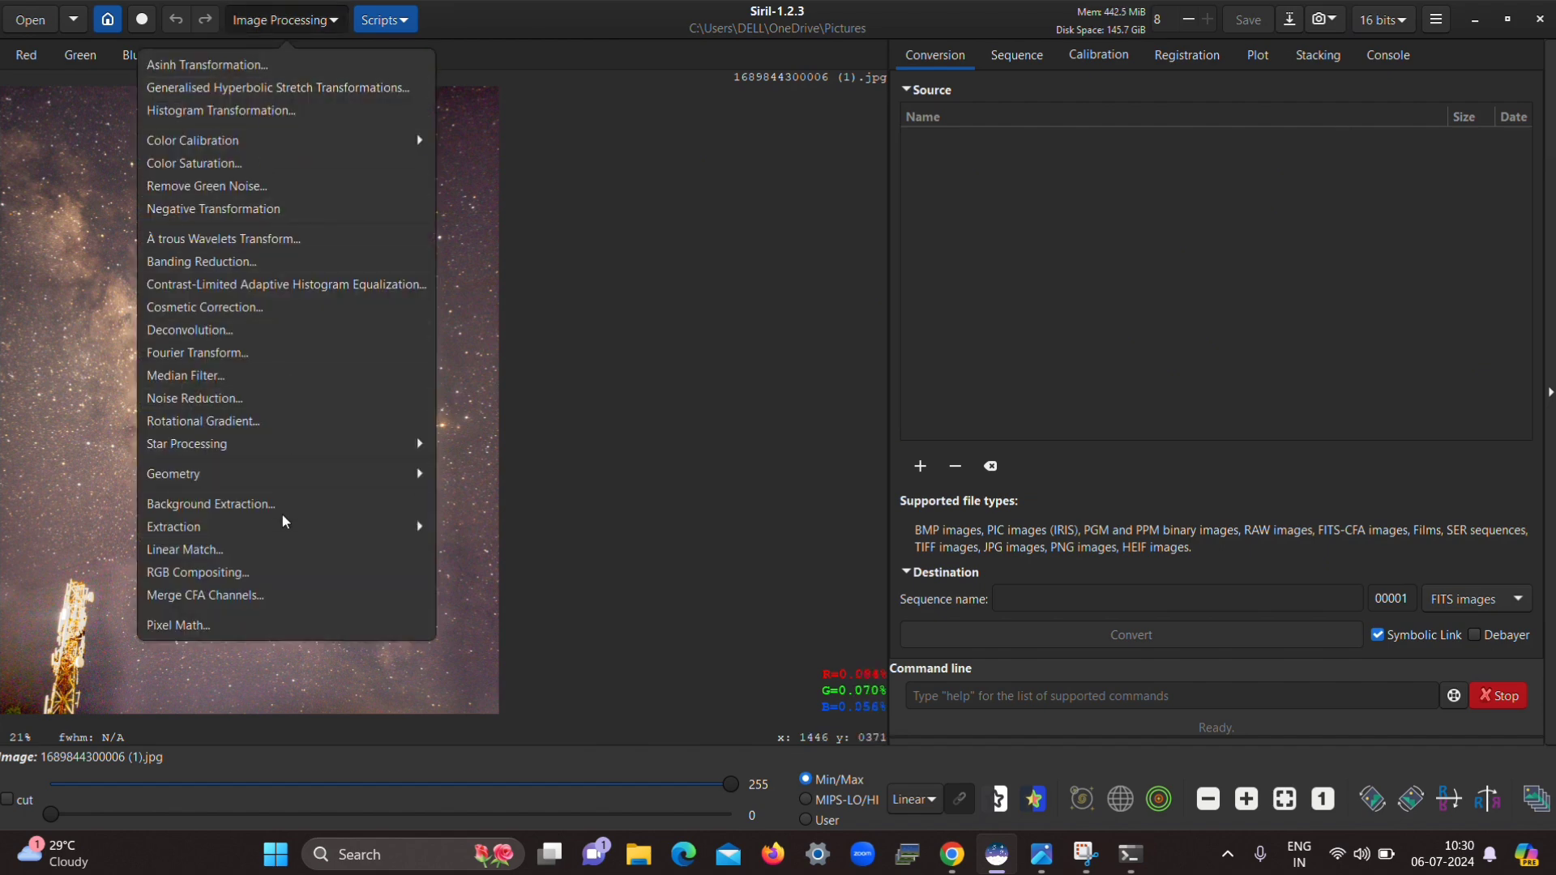
pyautogui.click(296, 451)
pyautogui.click(252, 89)
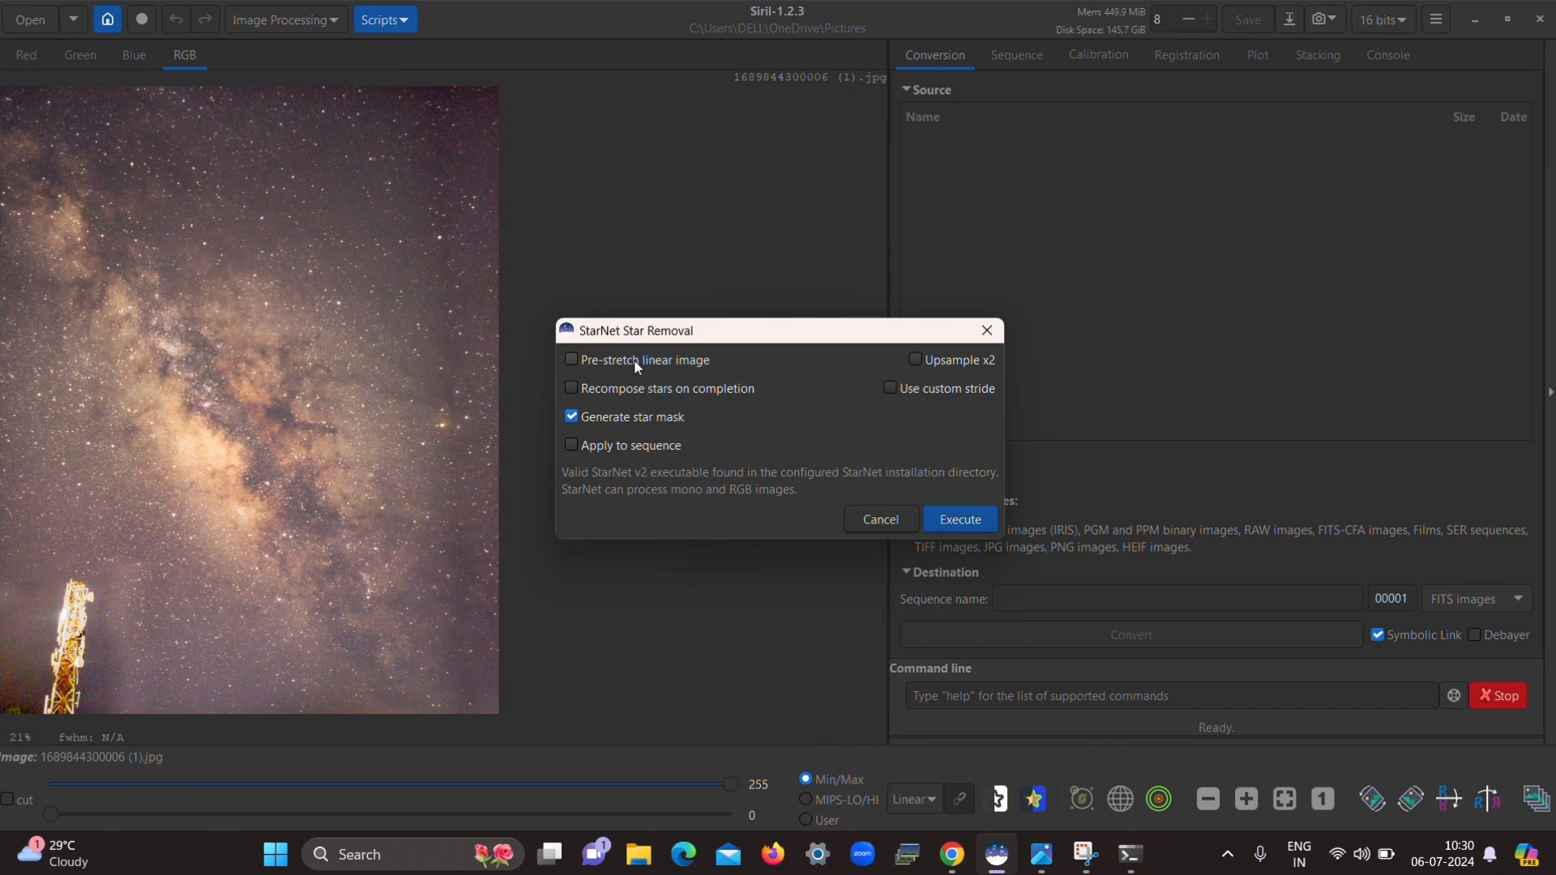
pyautogui.click(634, 359)
pyautogui.moveTo(631, 359)
pyautogui.click(972, 525)
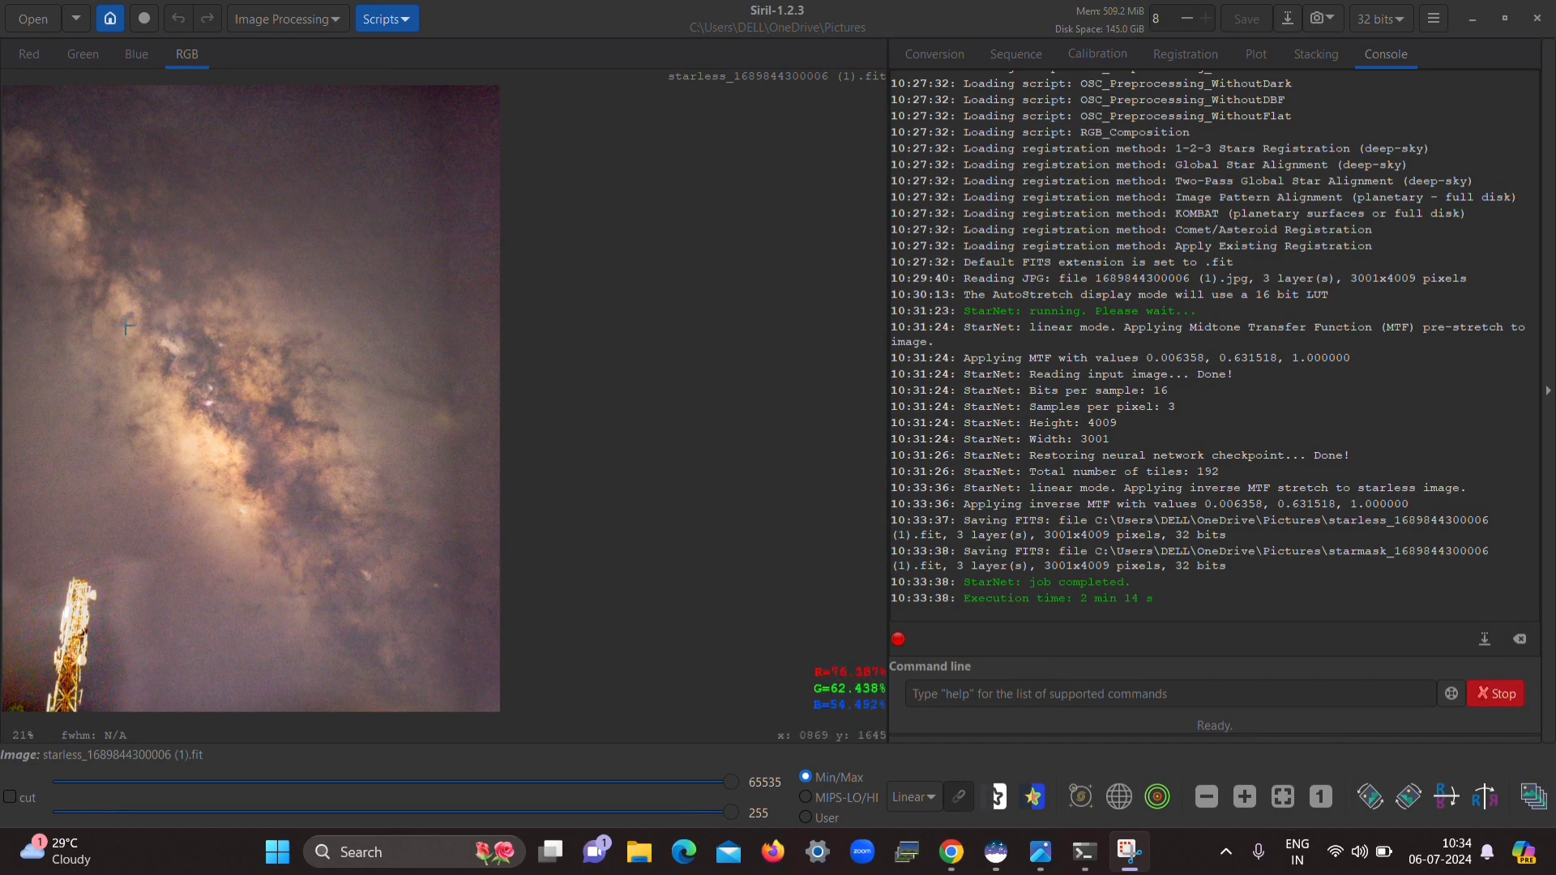
# Examine the starless image closely around the Milky Way core and as a whole for remaining stars
pyautogui.scroll(2, 126, 327)
pyautogui.scroll(2, 126, 327)
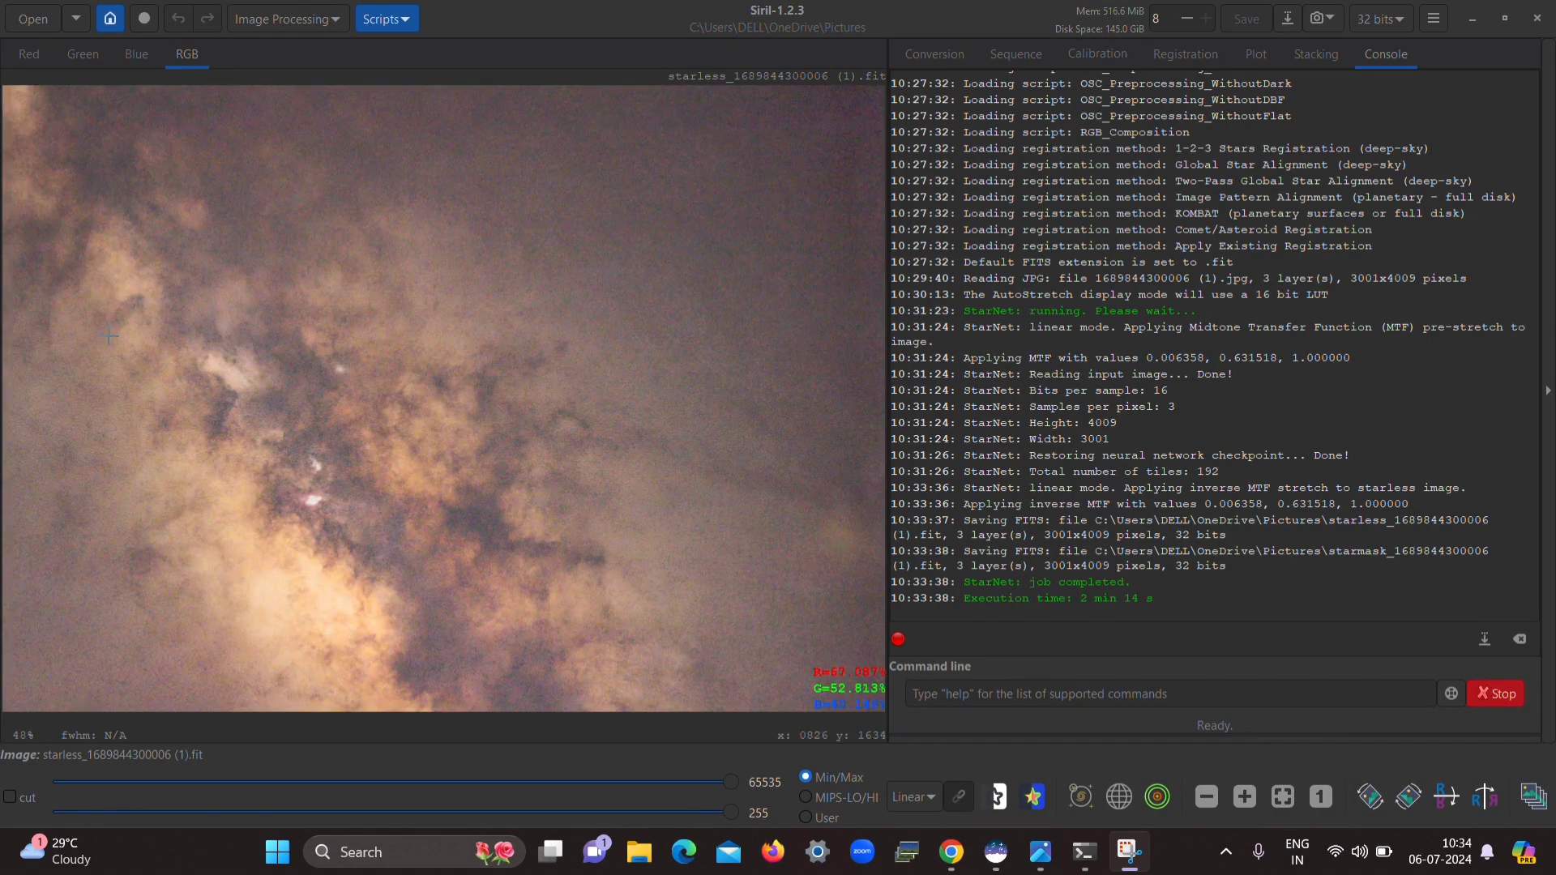
pyautogui.scroll(-2, 109, 336)
pyautogui.scroll(1, 108, 335)
pyautogui.scroll(-1, 402, 325)
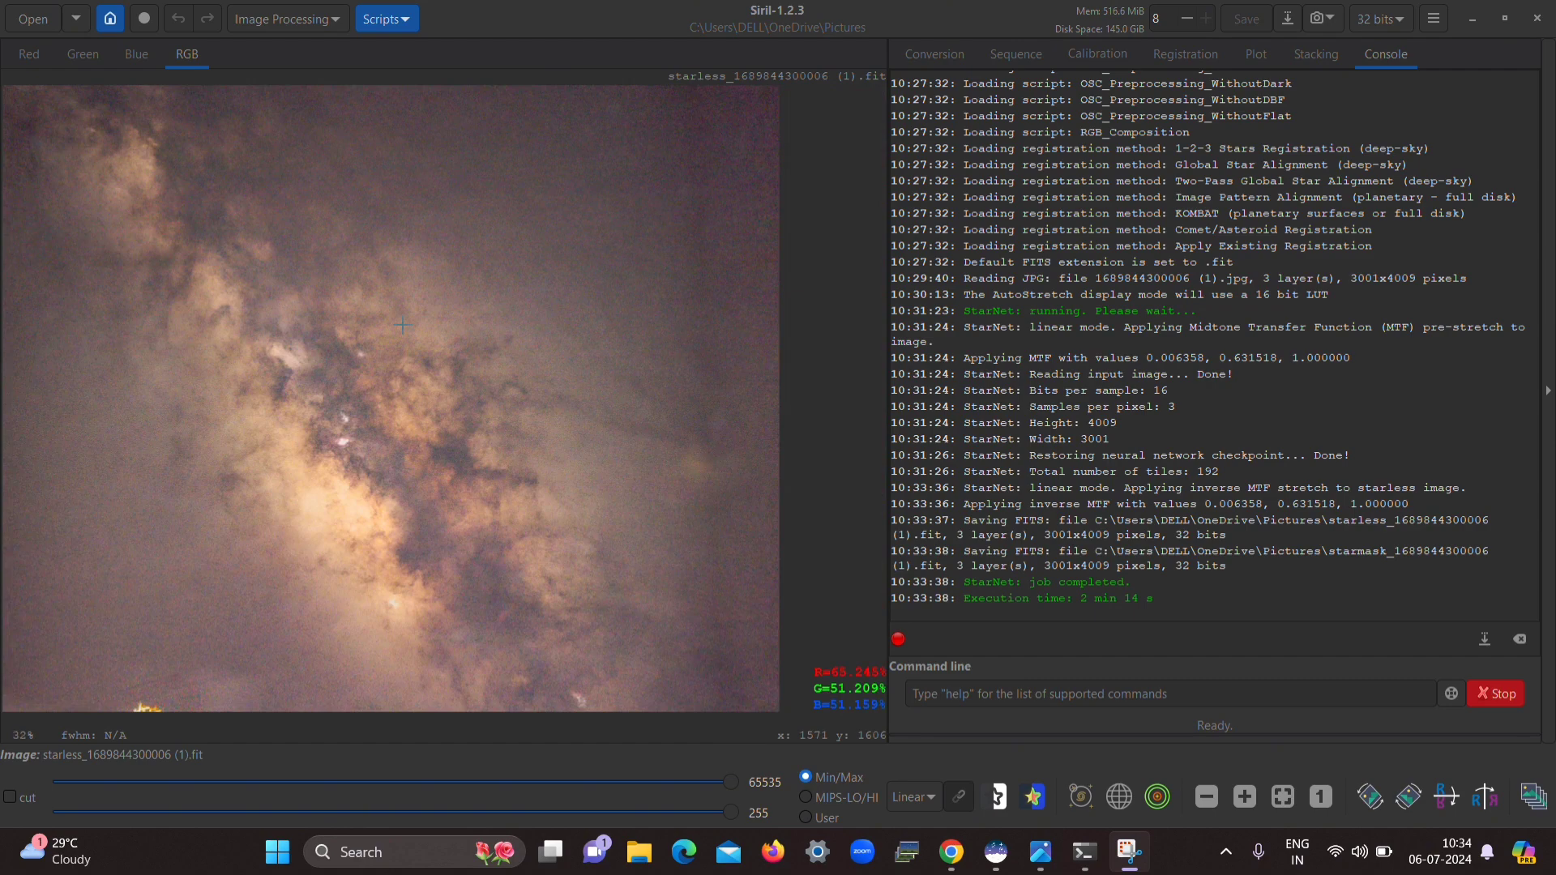
pyautogui.scroll(-1, 402, 325)
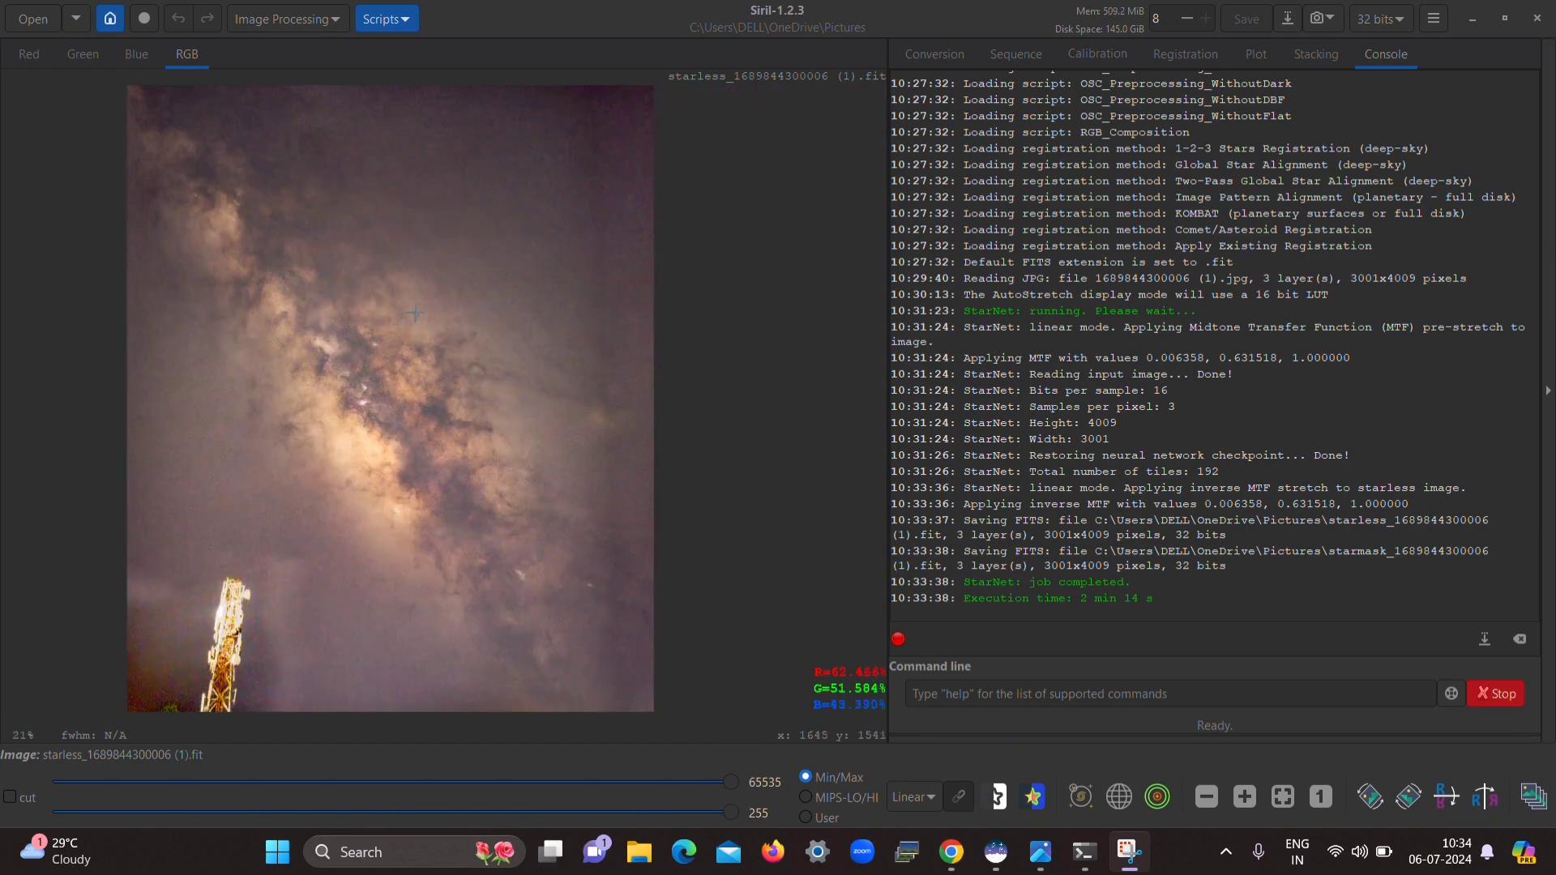
pyautogui.scroll(-1, 417, 303)
# Apply an Asinh Transformation to the starless image with a slightly raised black point
pyautogui.click(329, 24)
pyautogui.click(331, 24)
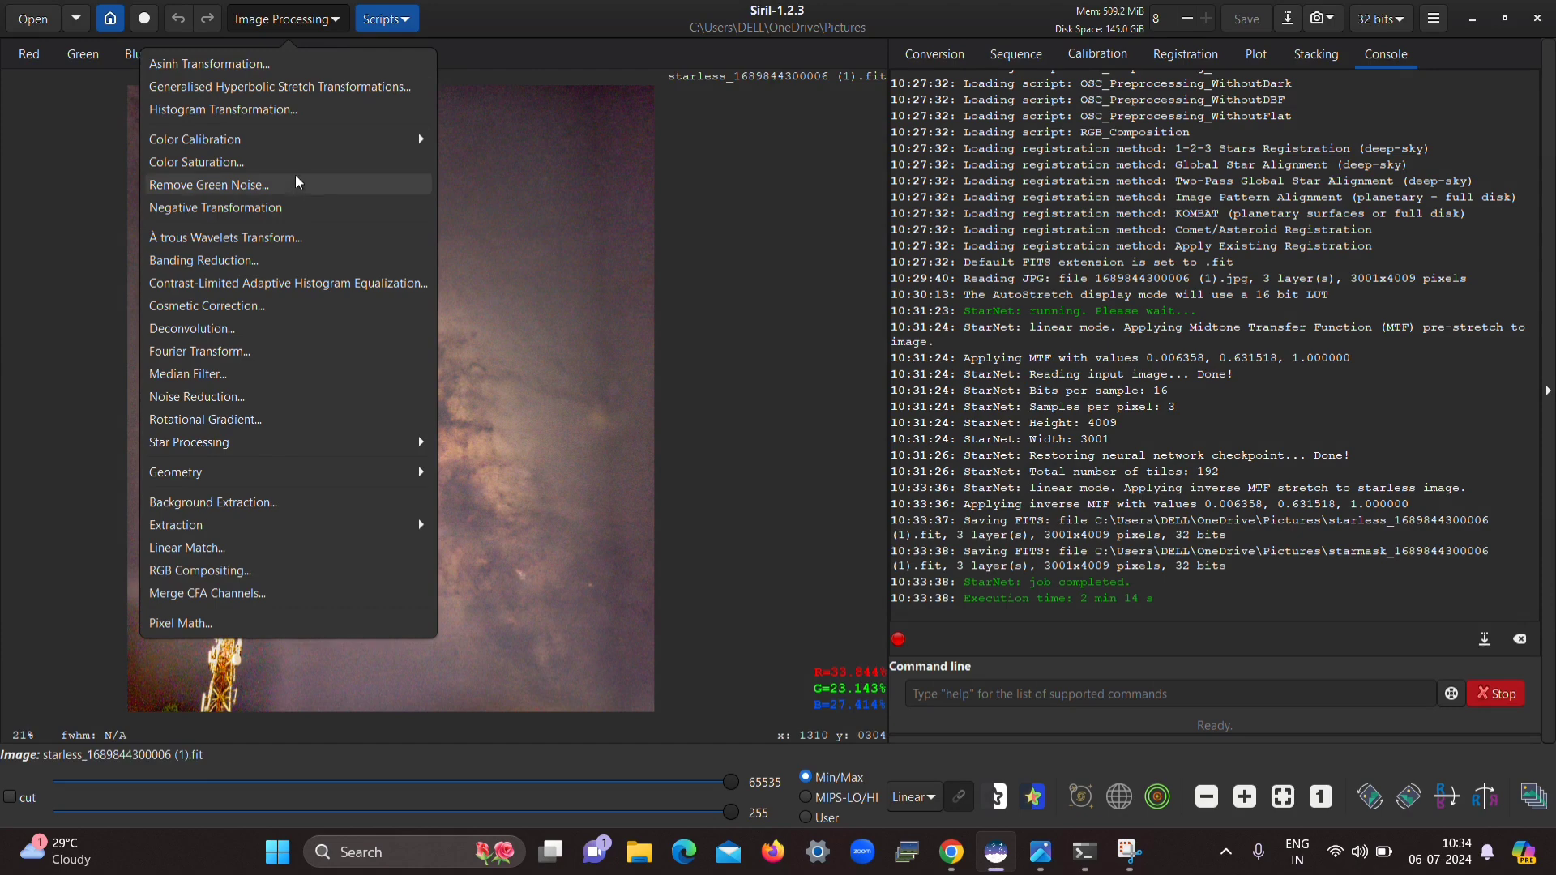
pyautogui.click(343, 71)
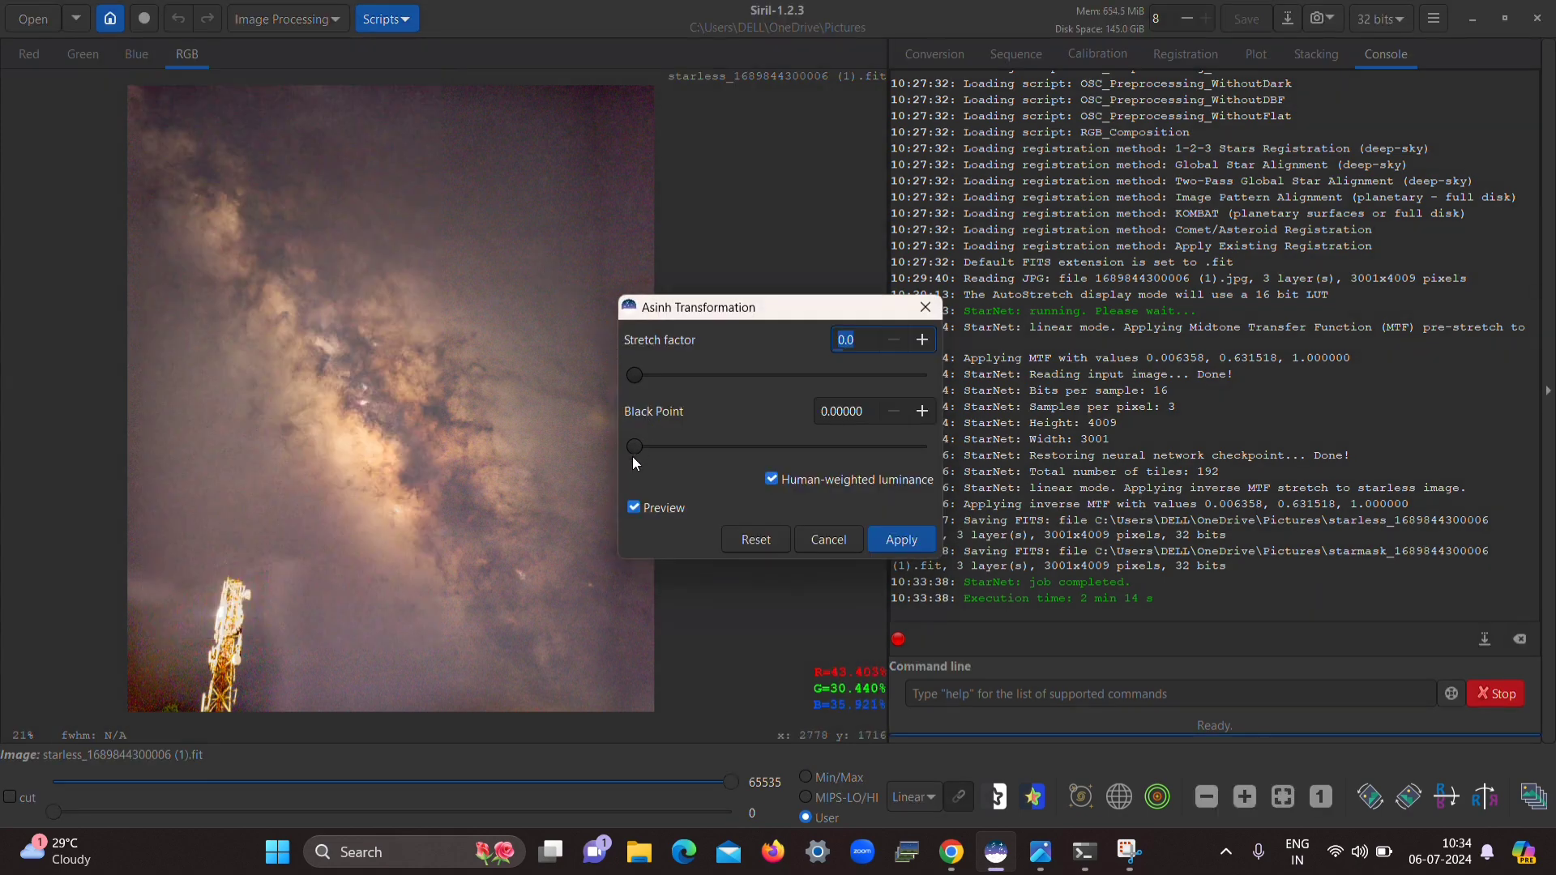
pyautogui.moveTo(634, 446); pyautogui.dragTo(654, 445)
pyautogui.click(884, 550)
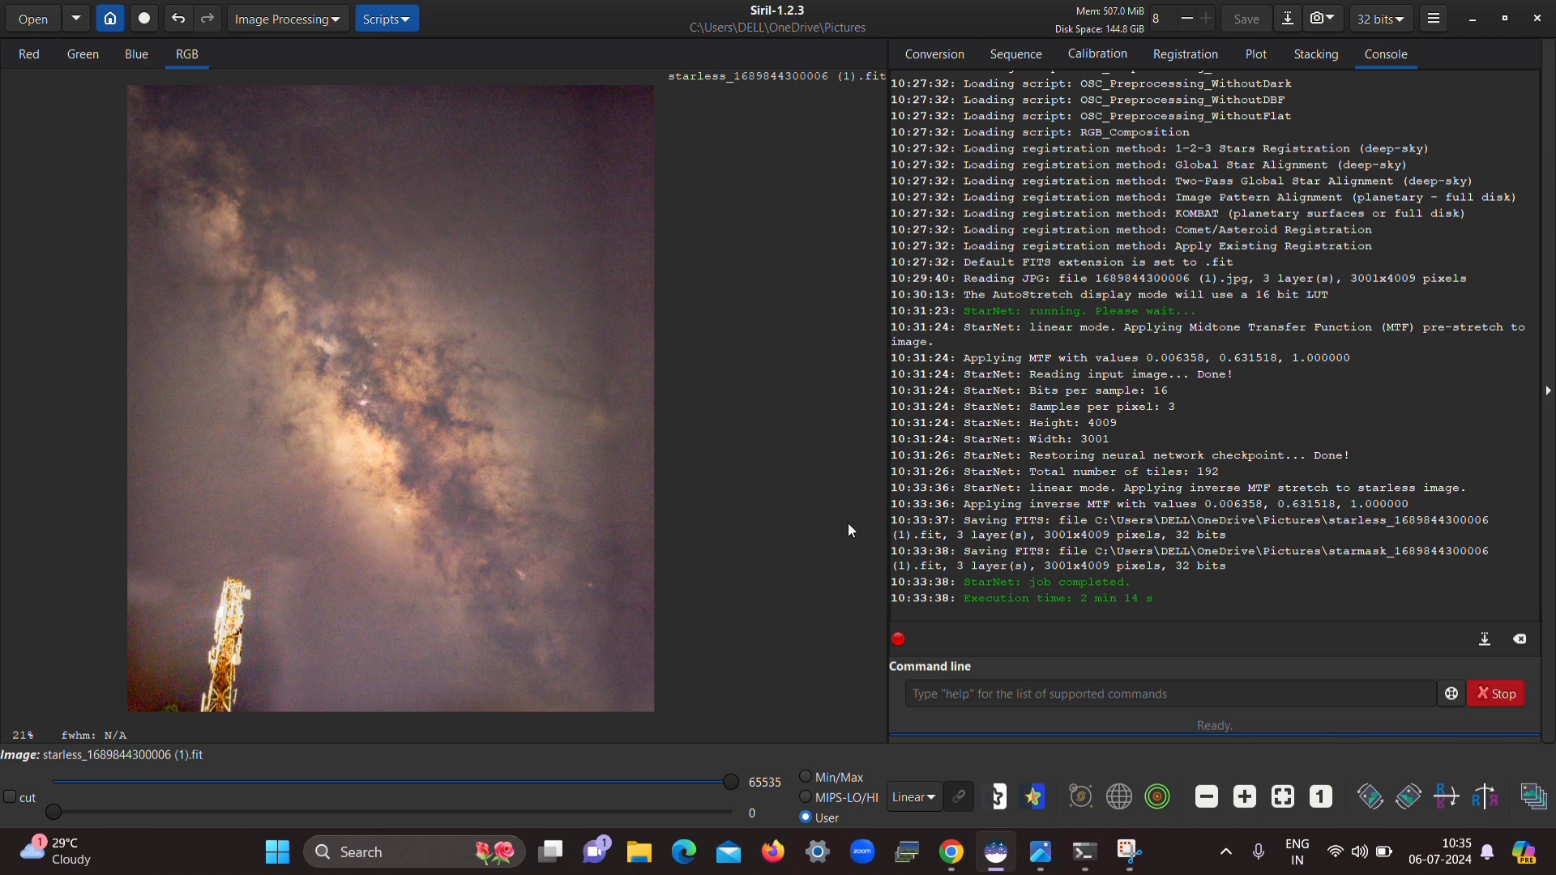
# Start saving the starless image under a new name in the Downloads folder
pyautogui.click(1290, 23)
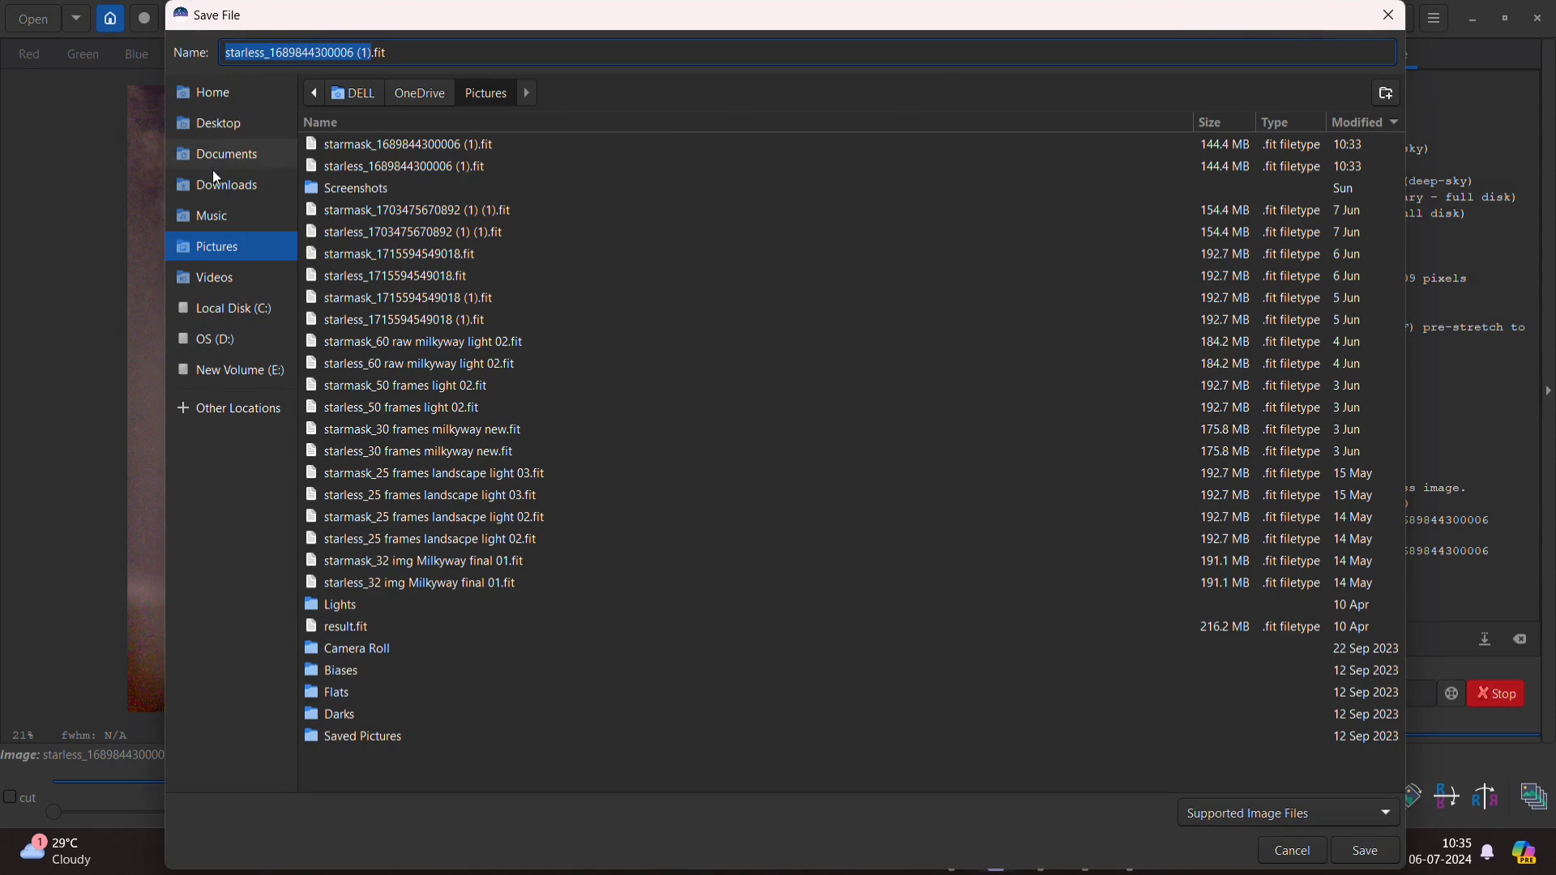
pyautogui.click(227, 126)
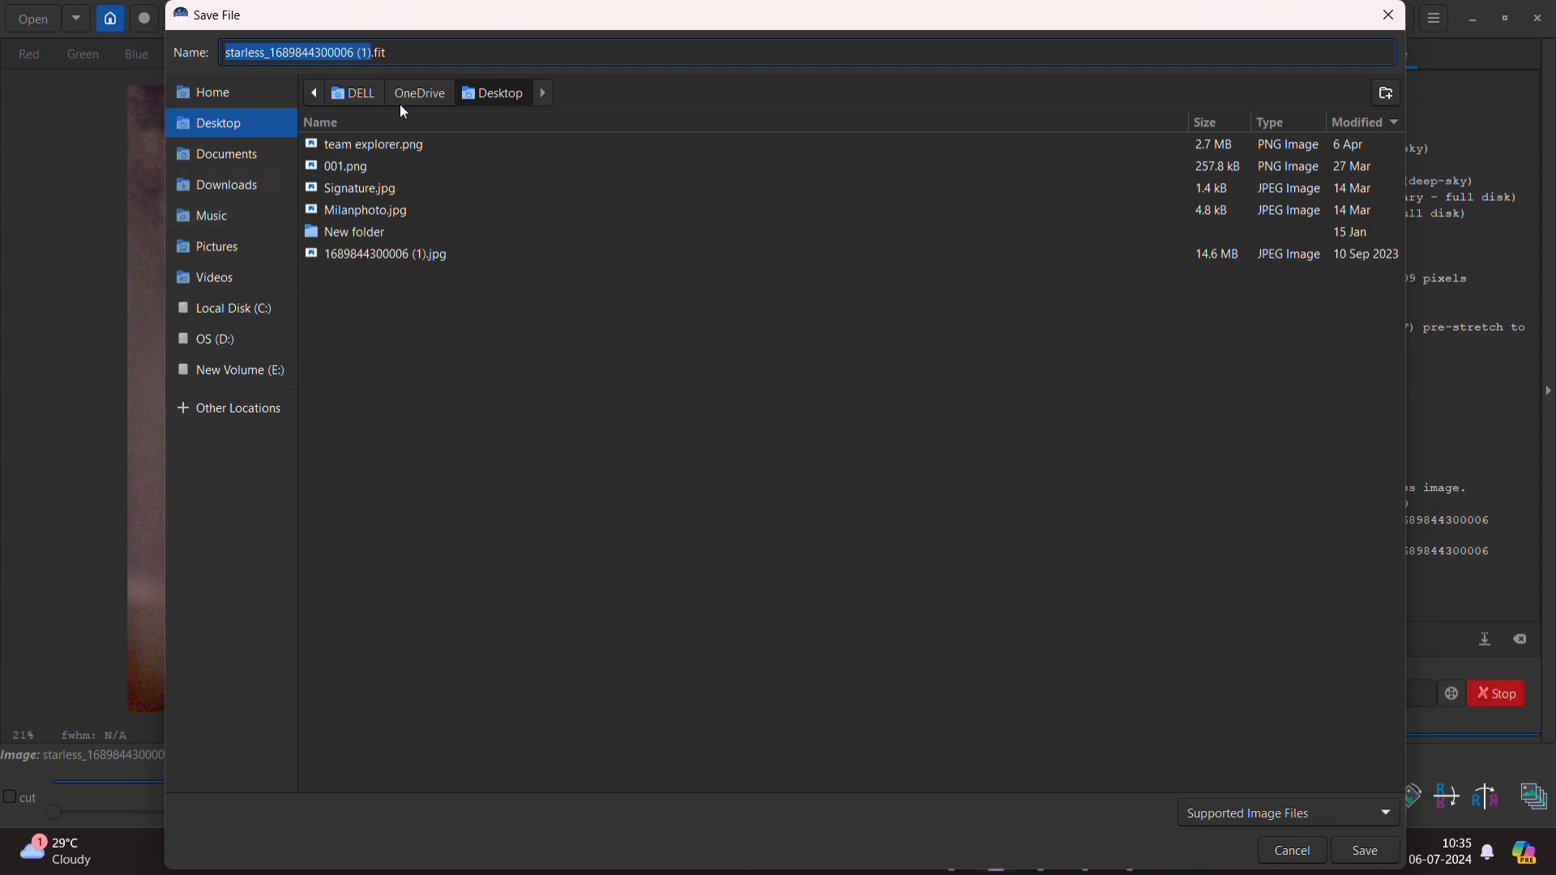
pyautogui.click(246, 196)
pyautogui.click(397, 52)
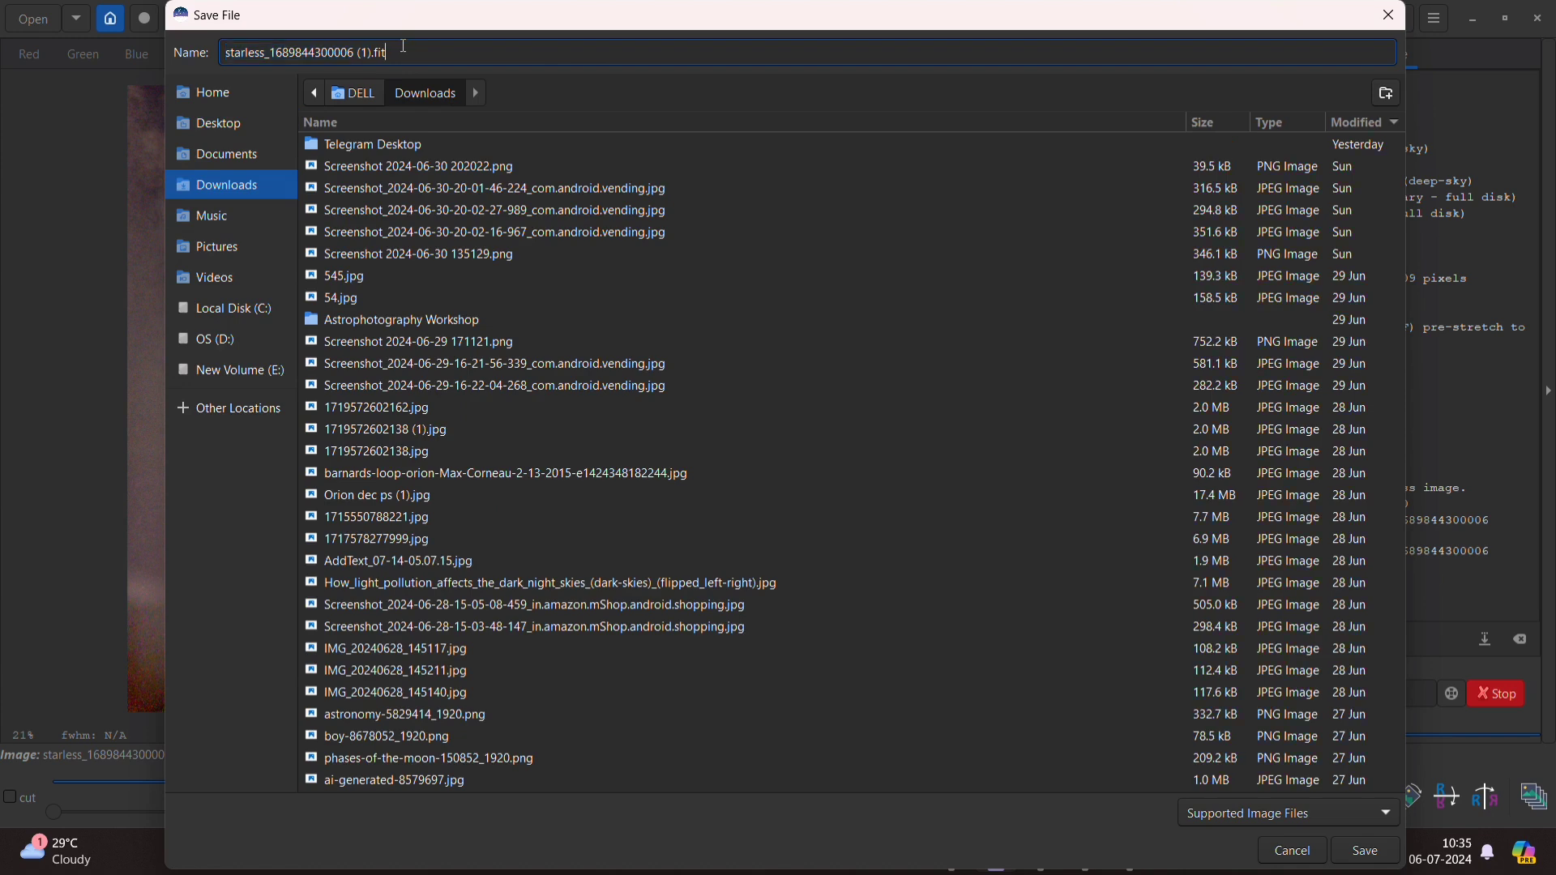
pyautogui.press('BackSpace')
pyautogui.press('BackSpace')
pyautogui.press('BackSpace')
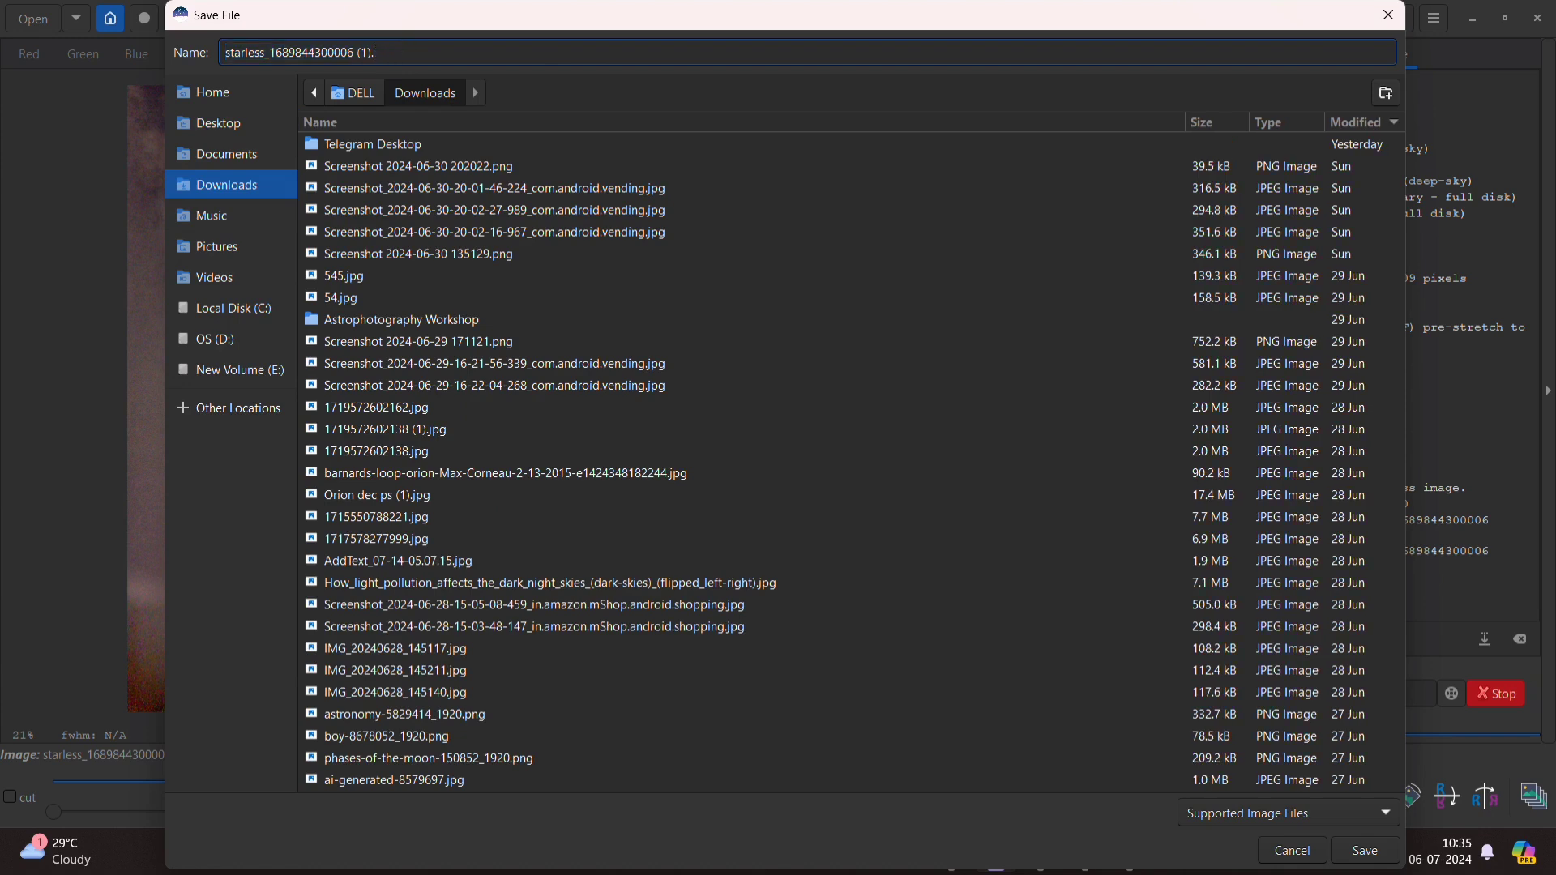
pyautogui.write('jpg')
pyautogui.press('BackSpace')
pyautogui.press('BackSpace')
pyautogui.write('peg')
pyautogui.press('BackSpace')
pyautogui.press('BackSpace')
pyautogui.press('BackSpace')
pyautogui.press('BackSpace')
pyautogui.write('png')
pyautogui.click(270, 126)
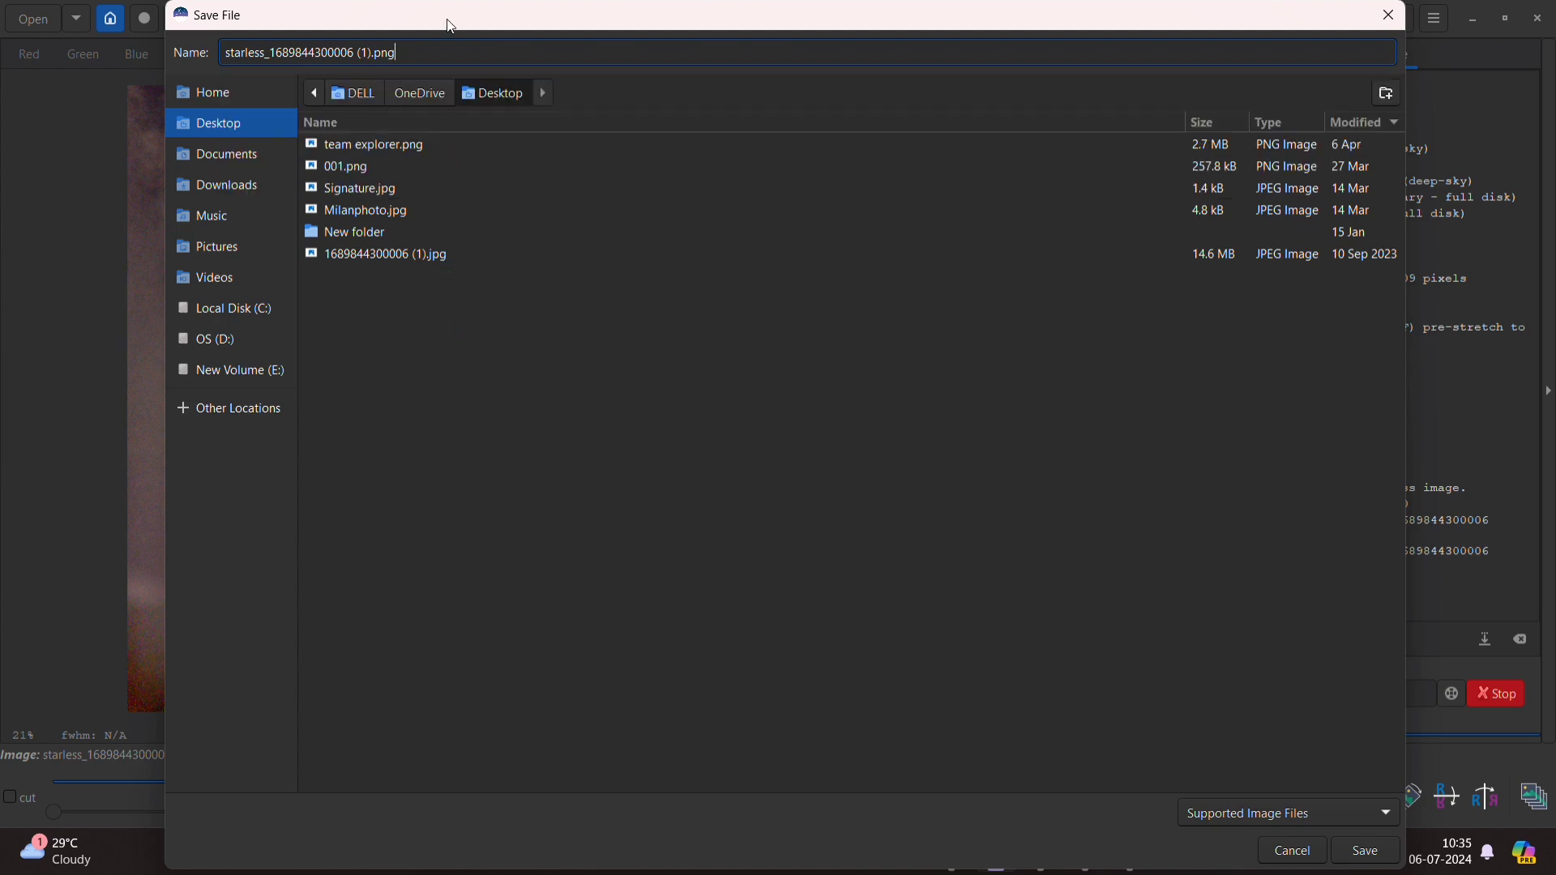
pyautogui.press('Return')
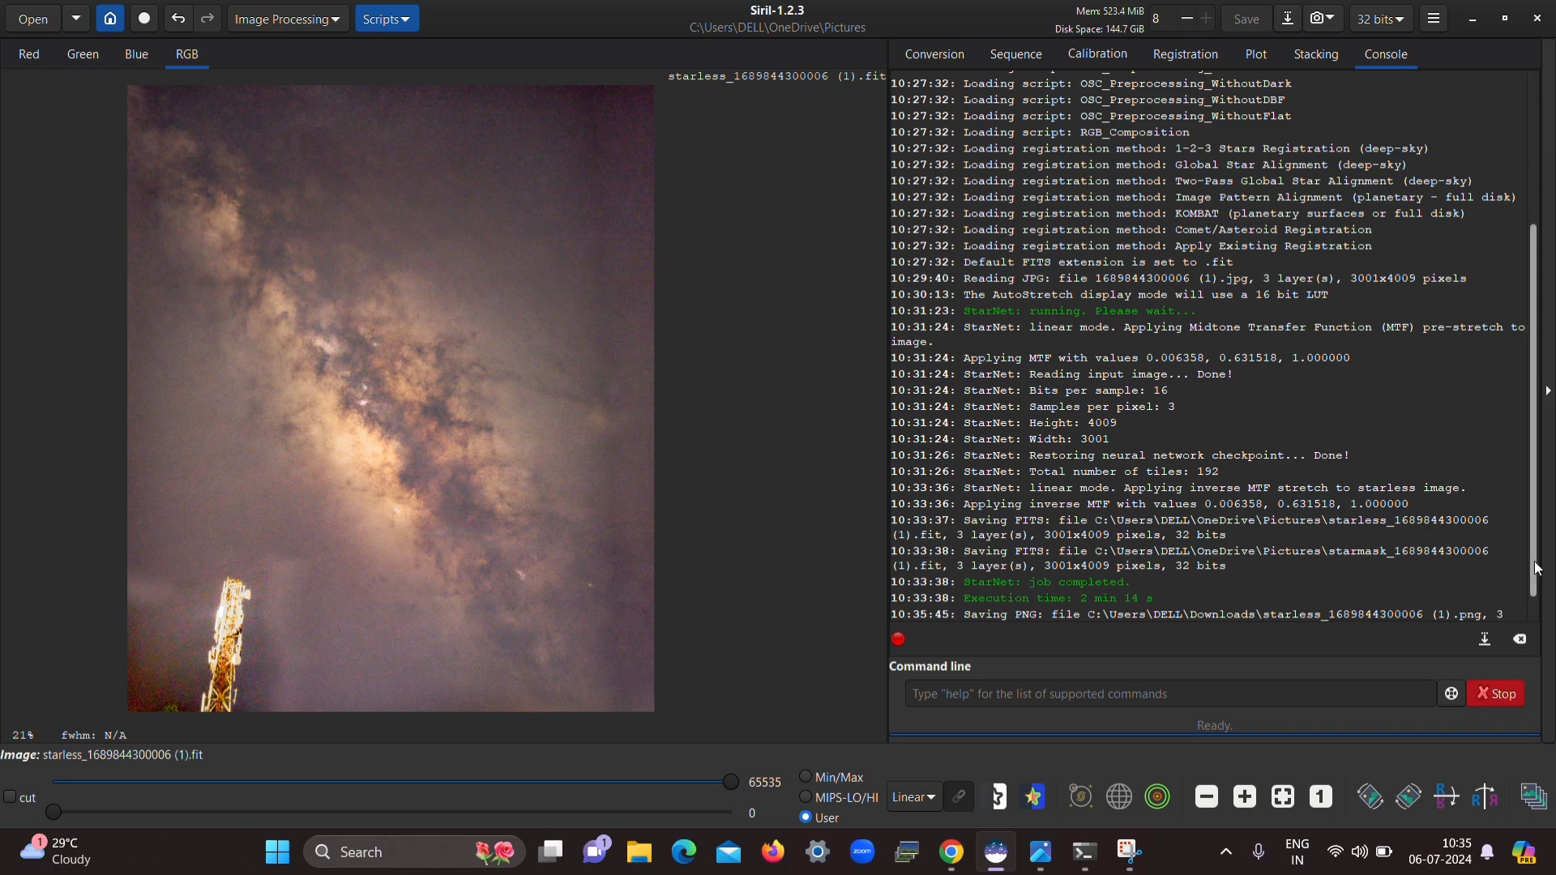
pyautogui.scroll(-1, 1541, 616)
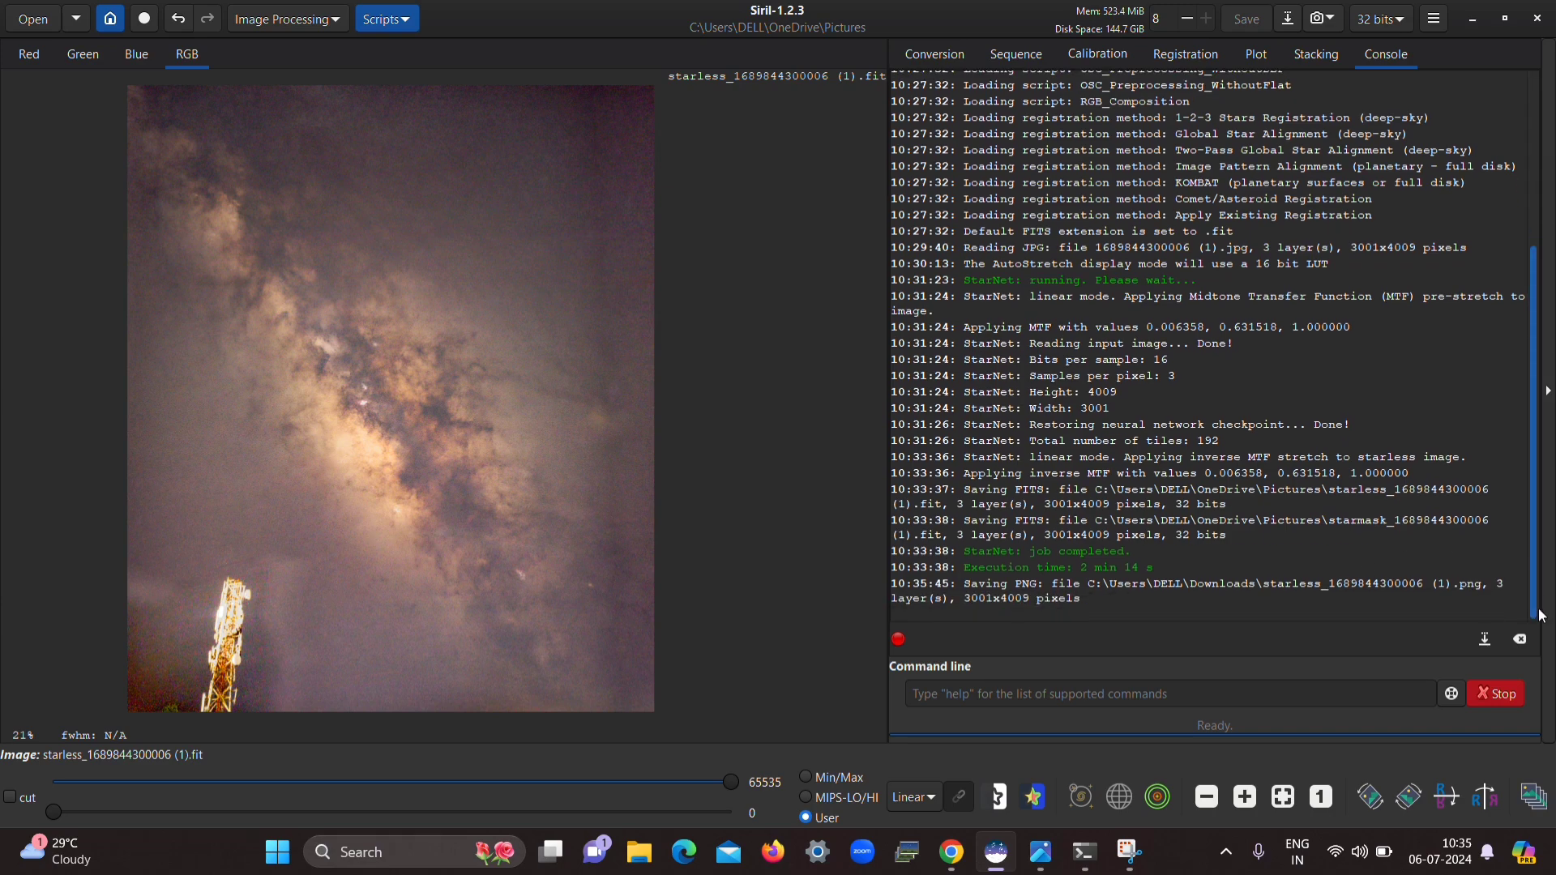
# Minimize Siril and refresh the Windows desktop to look for the saved PNG
pyautogui.click(1473, 18)
pyautogui.click(1447, 23)
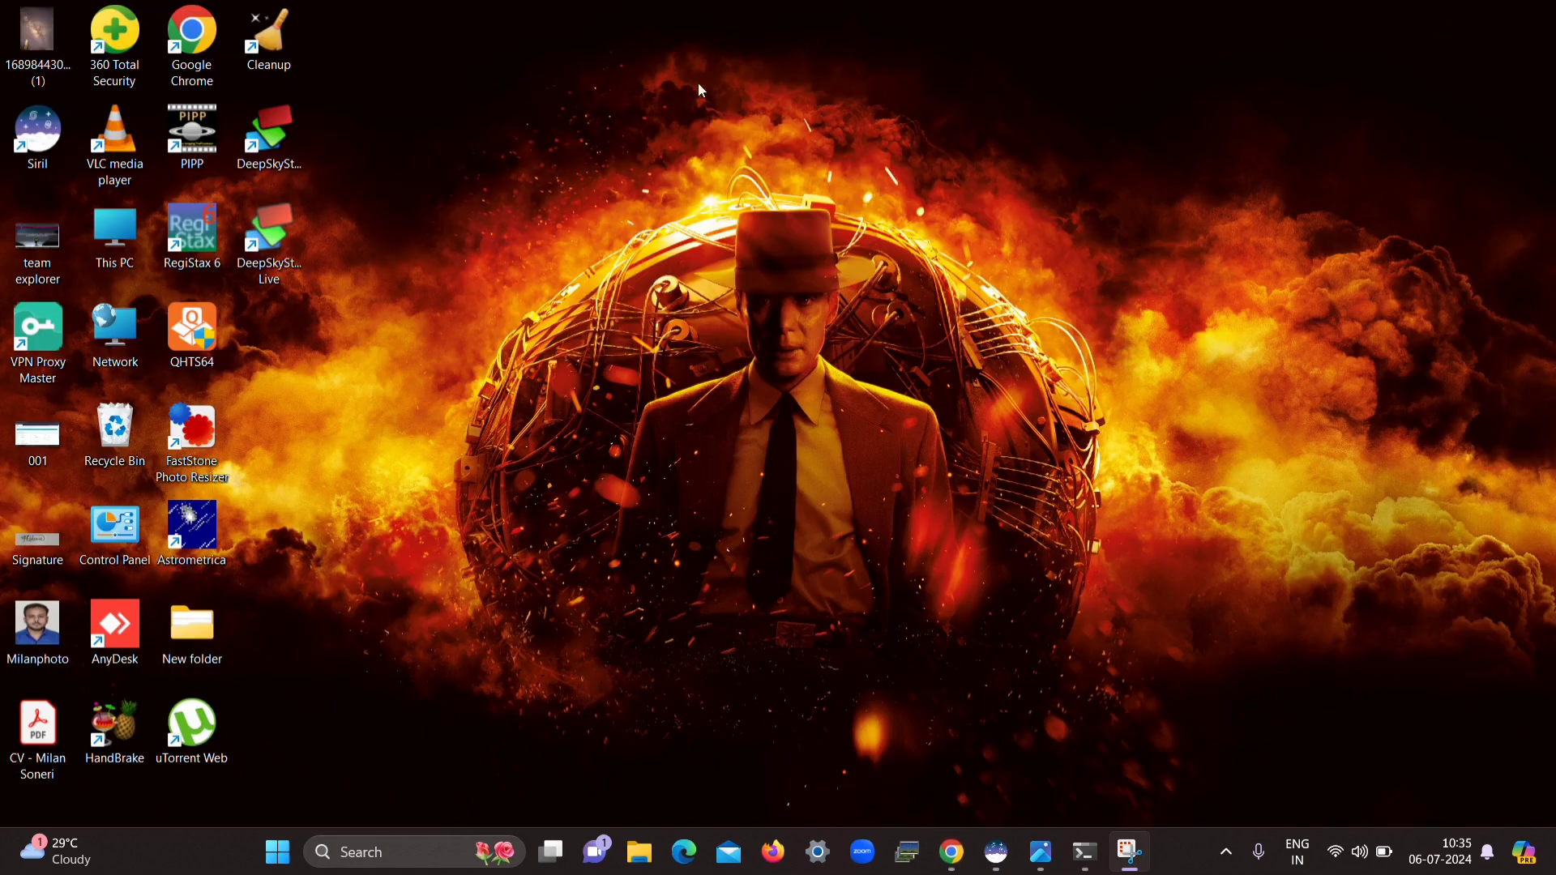
pyautogui.rightClick(522, 243)
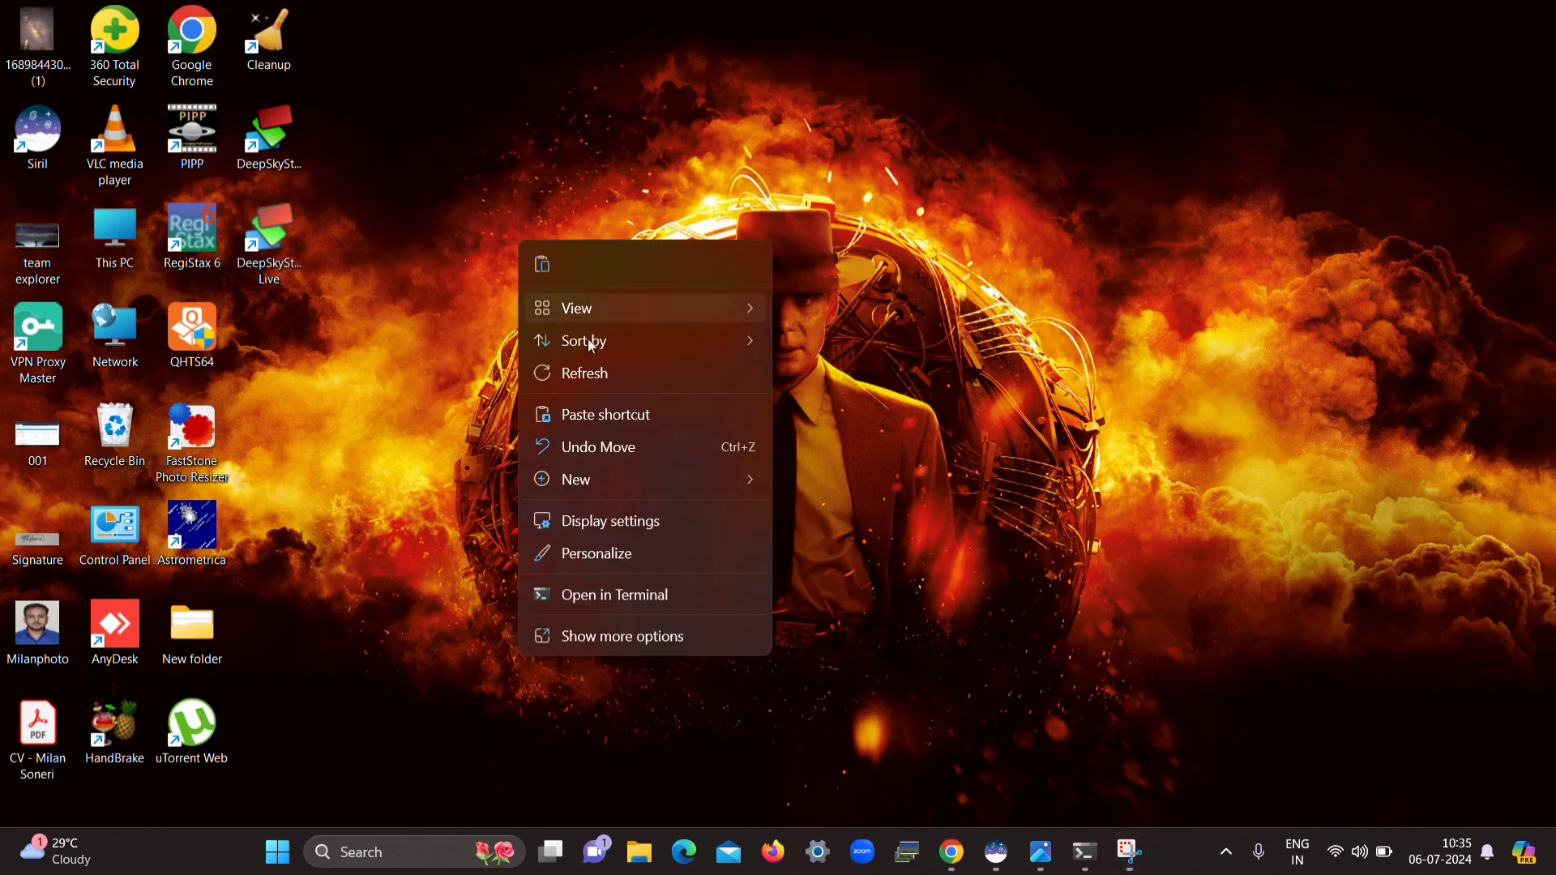
pyautogui.click(610, 375)
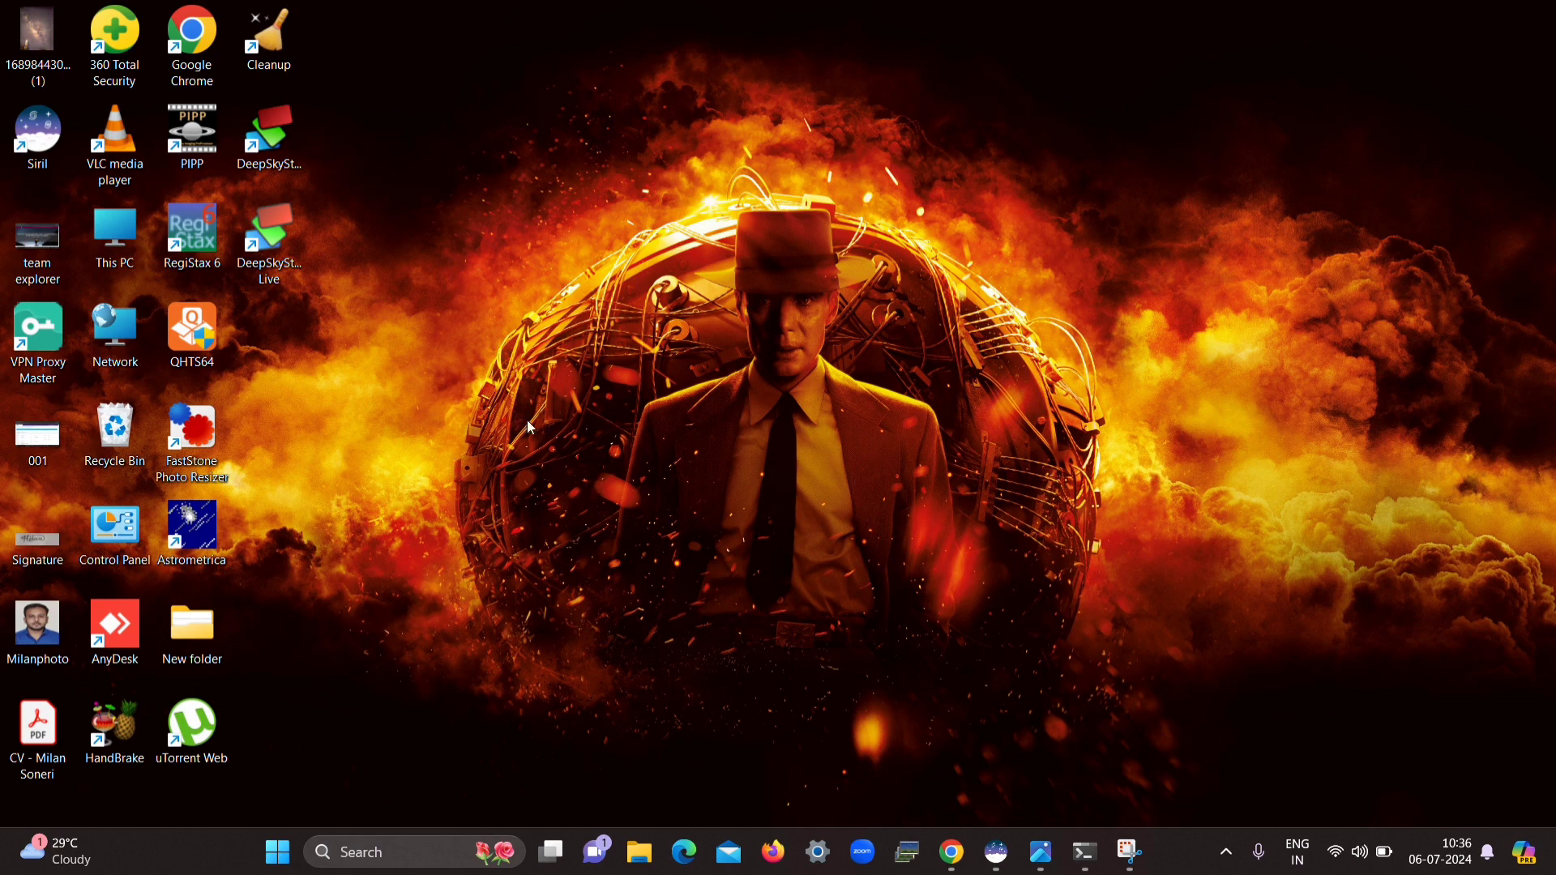
pyautogui.rightClick(465, 373)
pyautogui.click(592, 490)
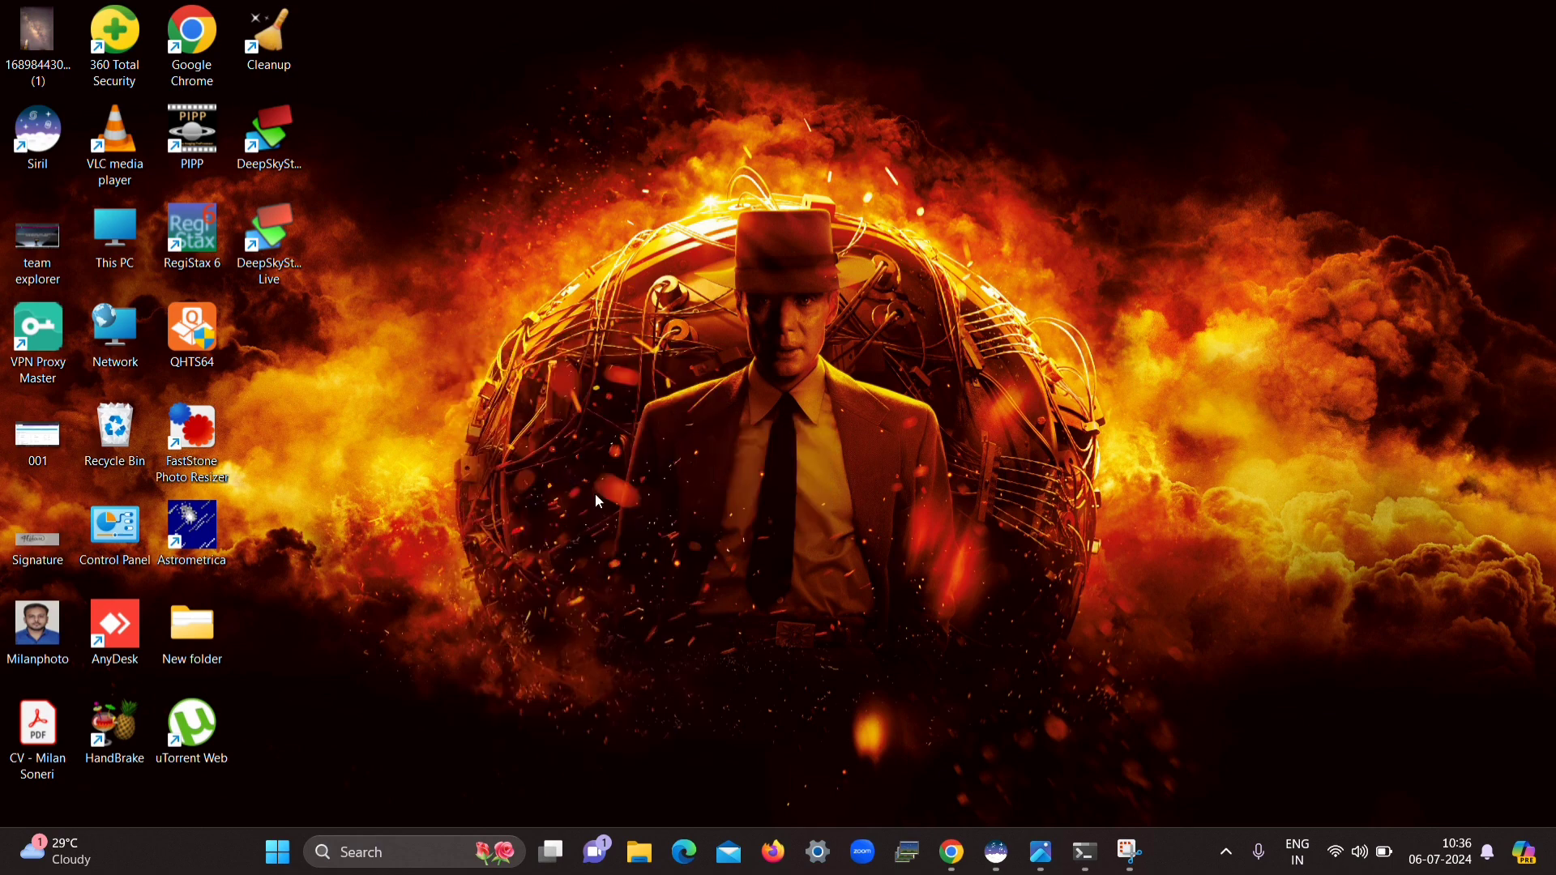
# Switch back to Siril for a last look at the starless image, quit the program and refresh the desktop
pyautogui.click(996, 853)
pyautogui.scroll(2, 502, 499)
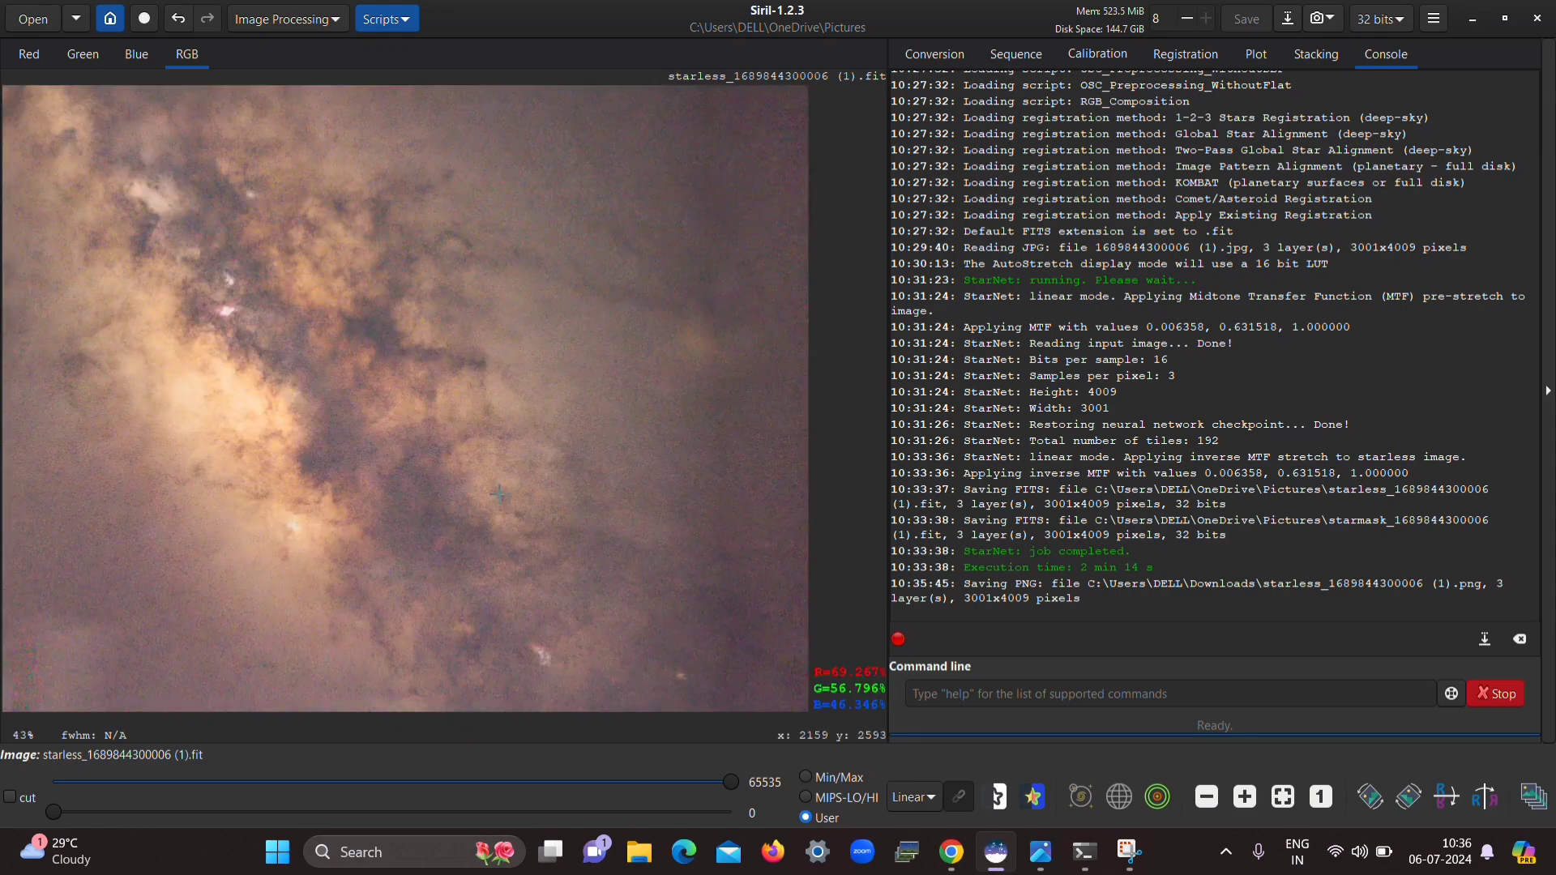
pyautogui.scroll(-2, 502, 499)
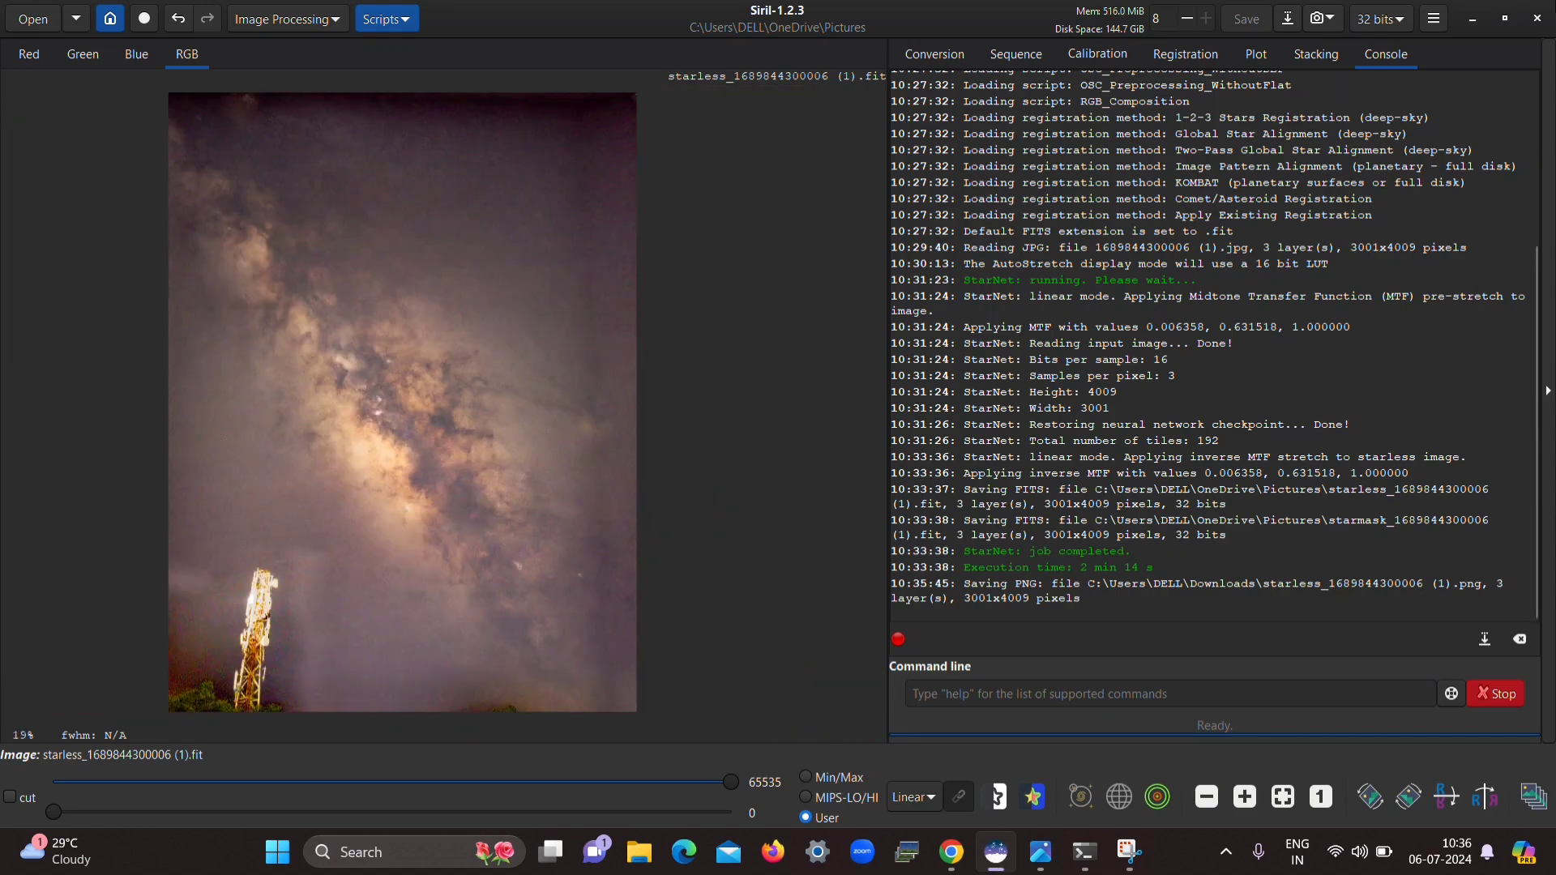
pyautogui.click(1537, 18)
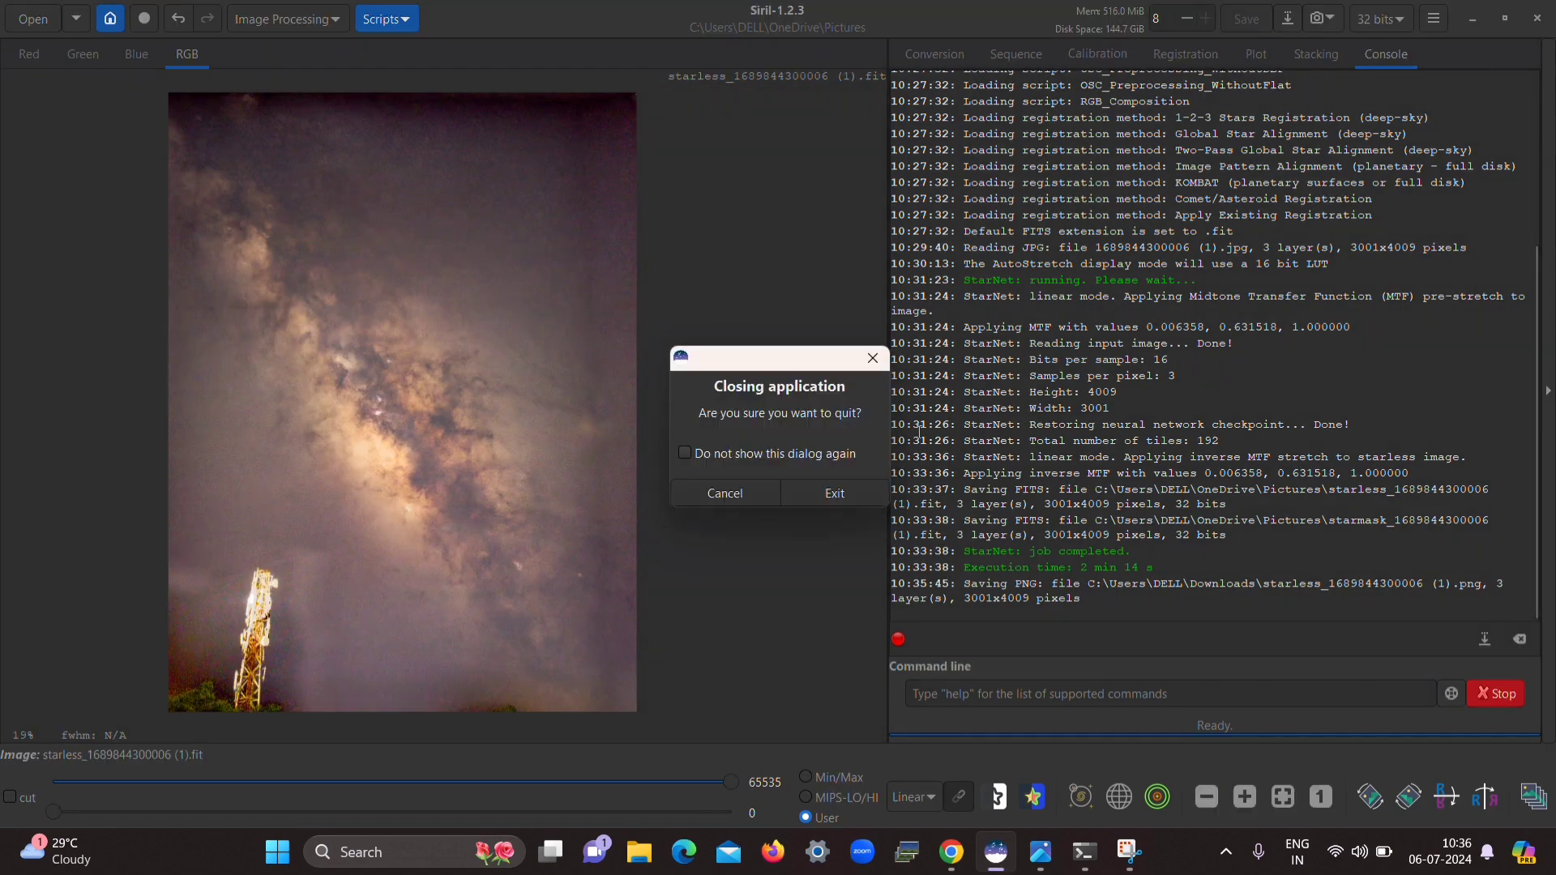
pyautogui.click(860, 489)
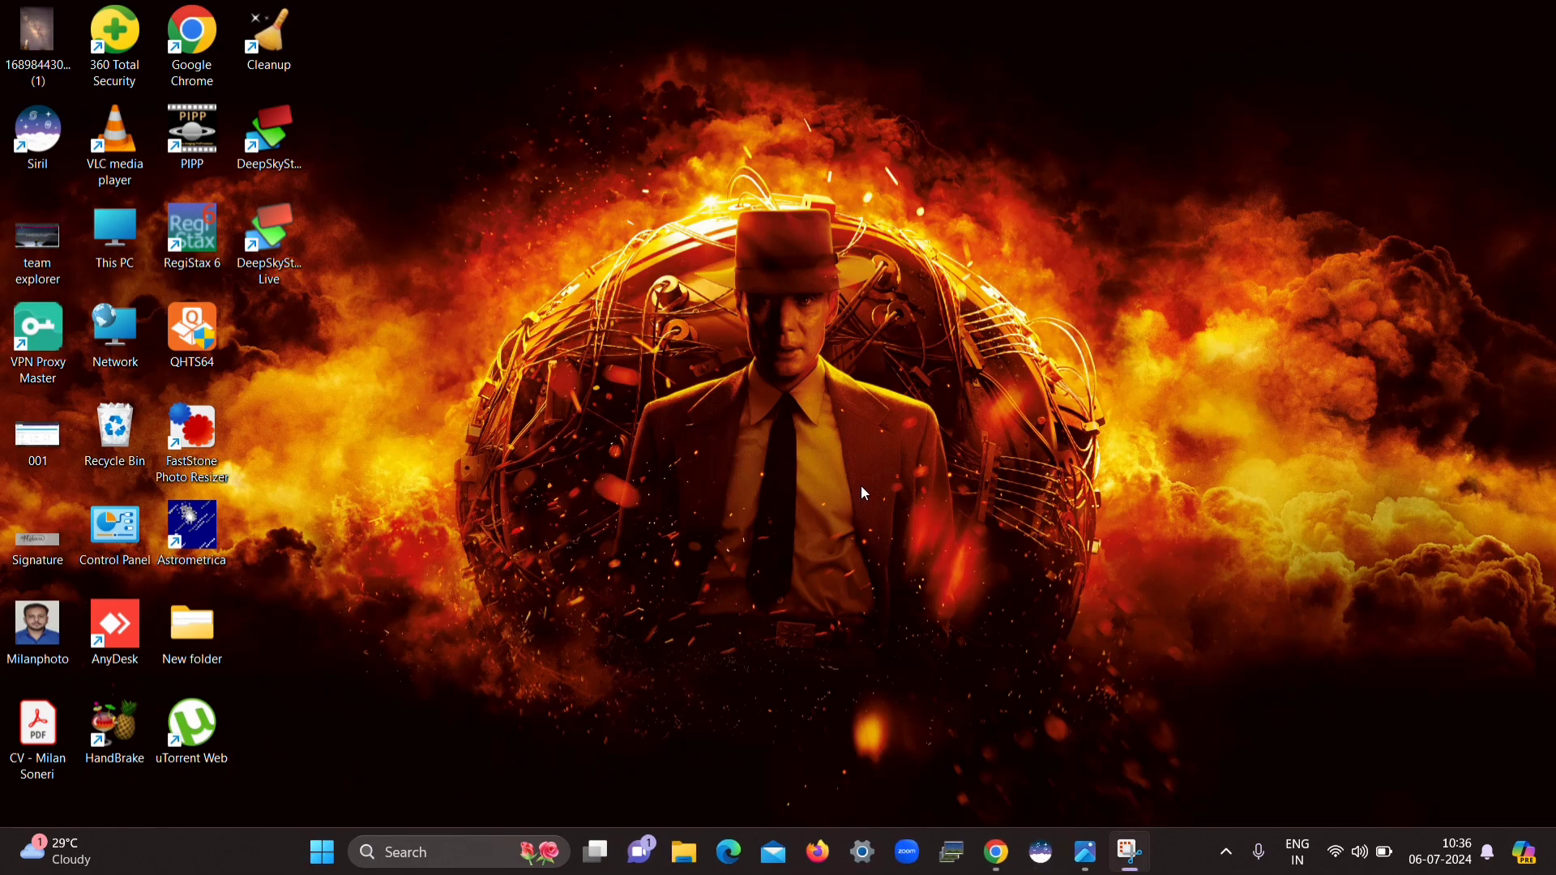
pyautogui.rightClick(809, 309)
pyautogui.click(870, 443)
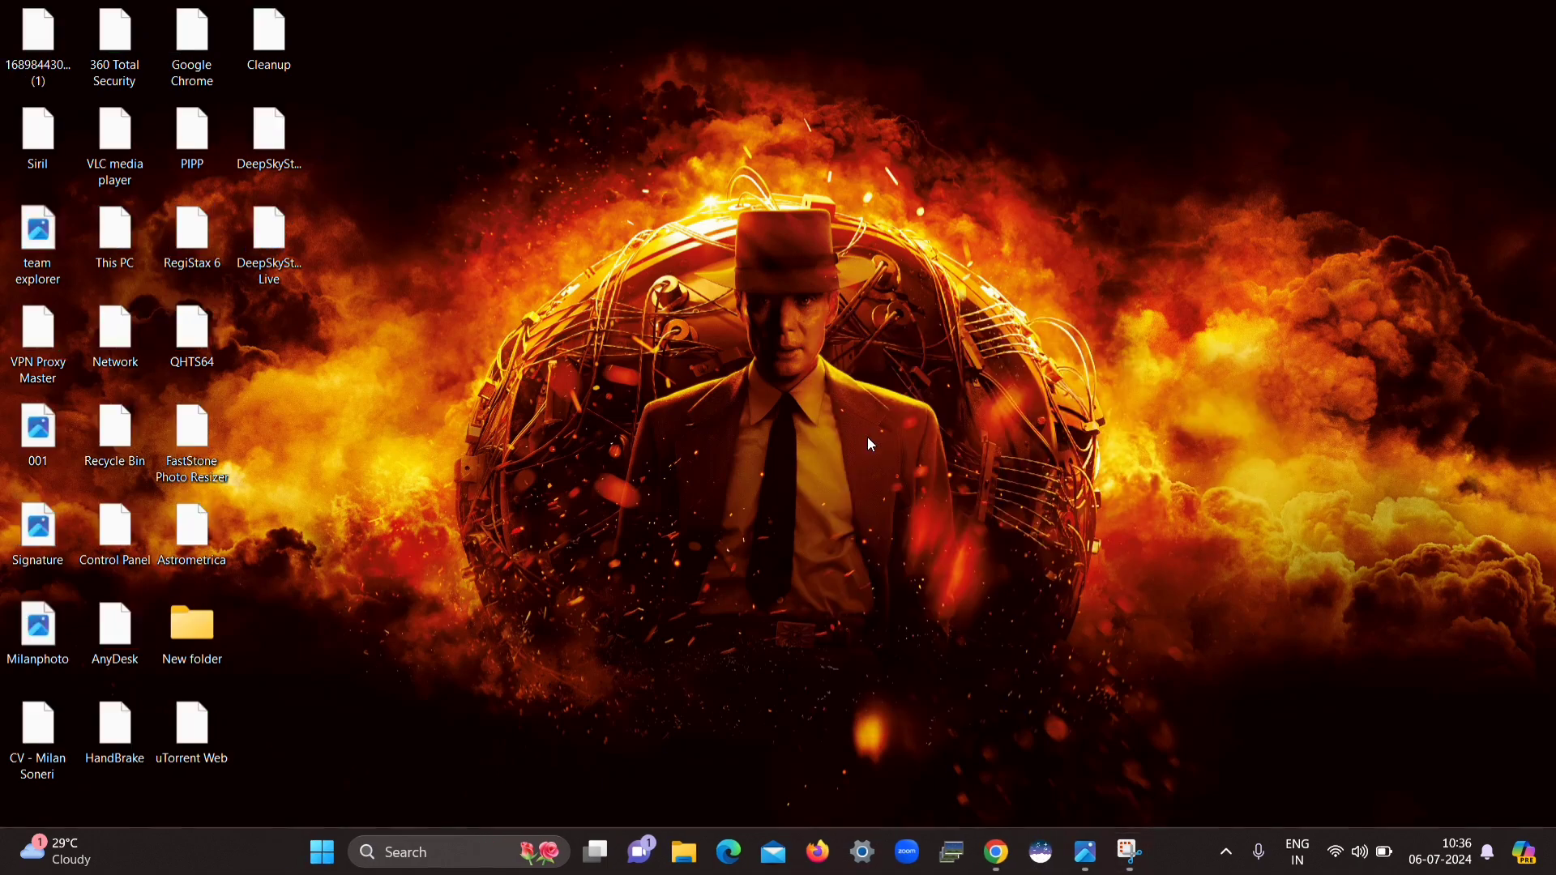